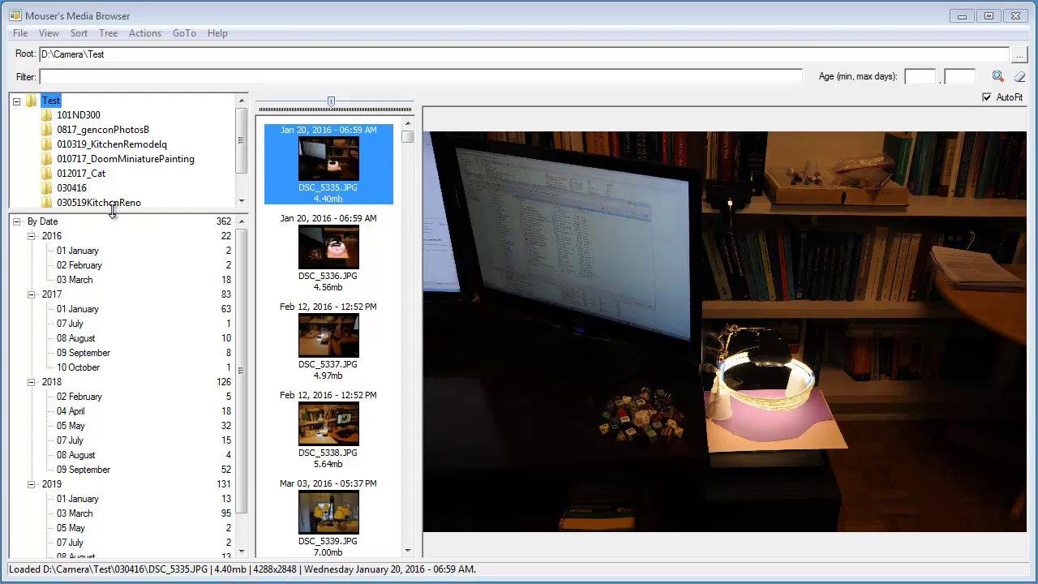
Enlarge the folder tree to fit all subfolders of Test, and check the root path and the list of go-to folders
{"action": "left_click_drag", "start_coordinate": [114, 213], "coordinate": [112, 252]}
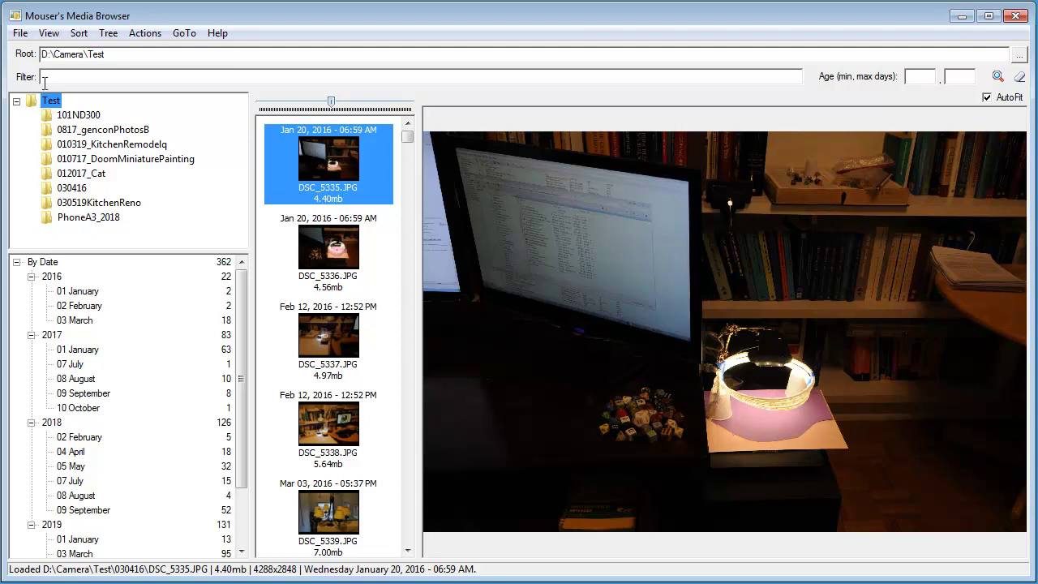
{"action": "left_click_drag", "start_coordinate": [43, 53], "coordinate": [146, 52]}
{"action": "left_click", "coordinate": [156, 53]}
{"action": "left_click", "coordinate": [183, 34]}
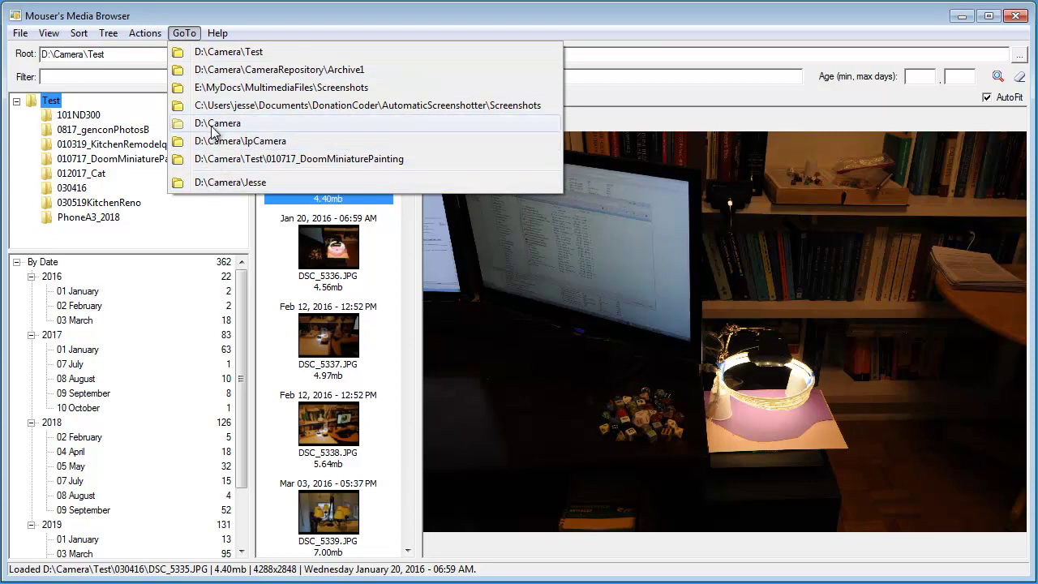
{"action": "left_click", "coordinate": [248, 22]}
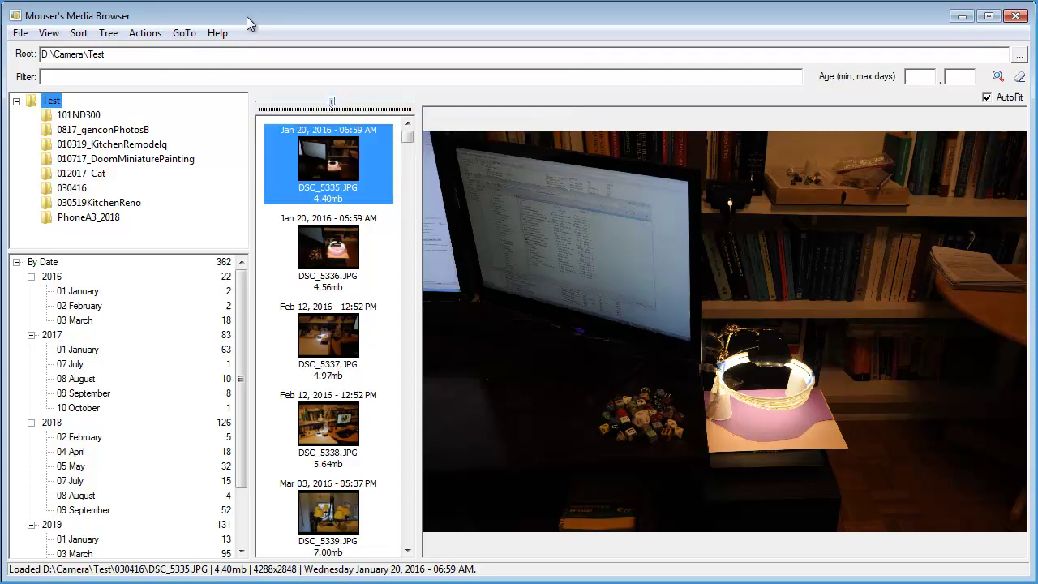
Browse the 101ND300, 0817_genconPhotosB, 010717_DoomMiniaturePainting, 012017_Cat and PhoneA3_2018 folders, and return to the Test folder
{"action": "left_click", "coordinate": [78, 116]}
{"action": "left_click", "coordinate": [72, 134]}
{"action": "left_click", "coordinate": [83, 159]}
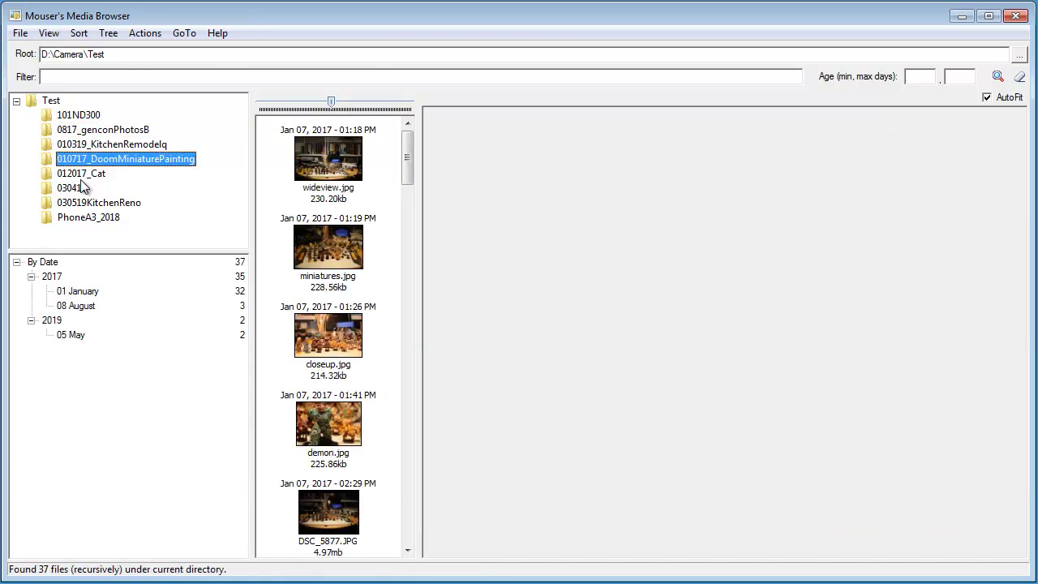
{"action": "left_click", "coordinate": [82, 174]}
{"action": "left_click", "coordinate": [84, 217]}
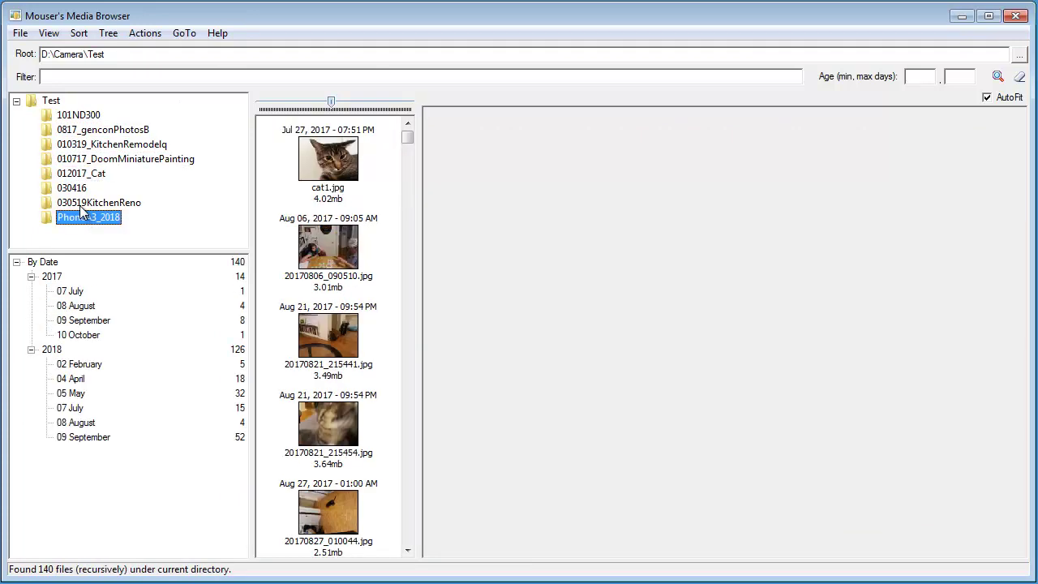
{"action": "left_click", "coordinate": [53, 101]}
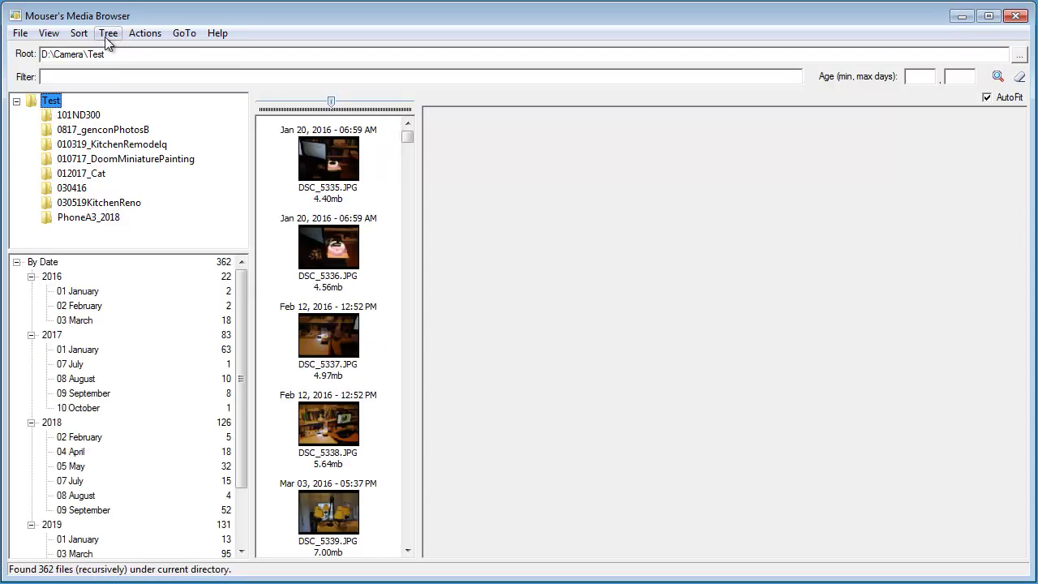
Check the recursive folder contents option for the Test folder and preview the January 7, 2017 image DSC_5903.JPG
{"action": "left_click", "coordinate": [51, 34]}
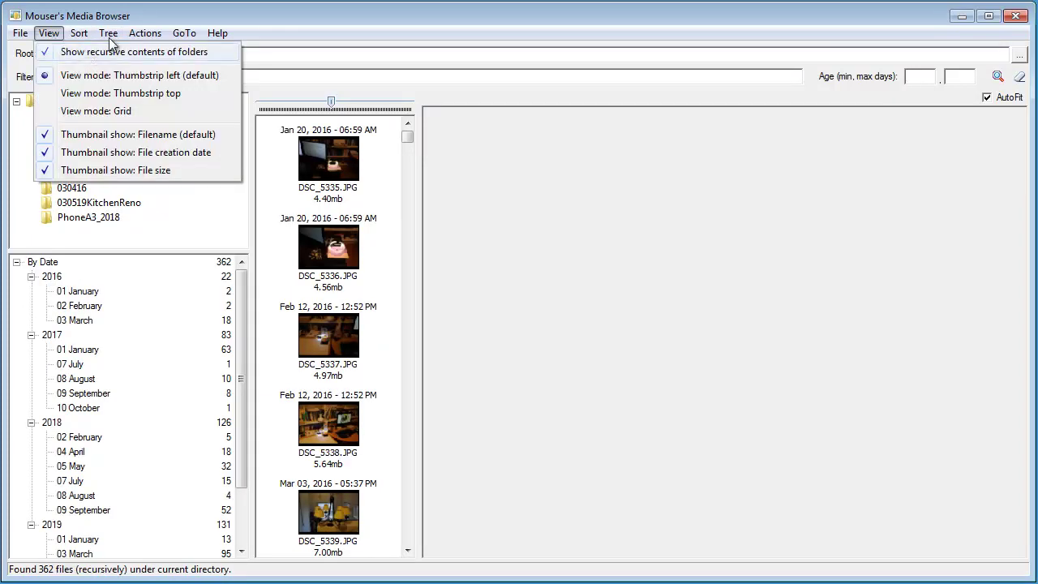
{"action": "left_click", "coordinate": [75, 81]}
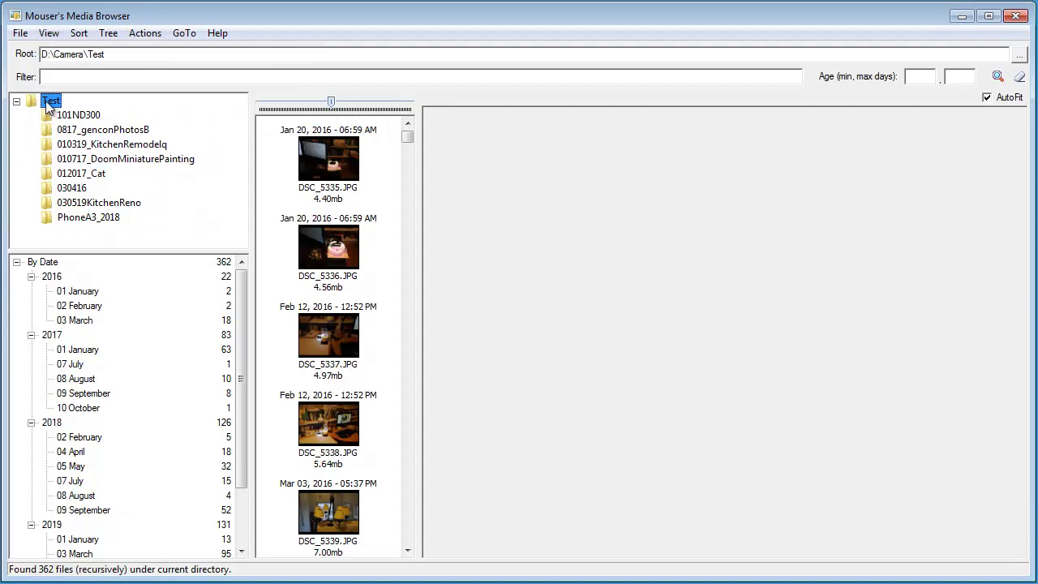
{"action": "left_click", "coordinate": [45, 100]}
{"action": "key", "text": "Escape"}
{"action": "left_click_drag", "start_coordinate": [406, 139], "coordinate": [398, 197]}
{"action": "left_click", "coordinate": [338, 230]}
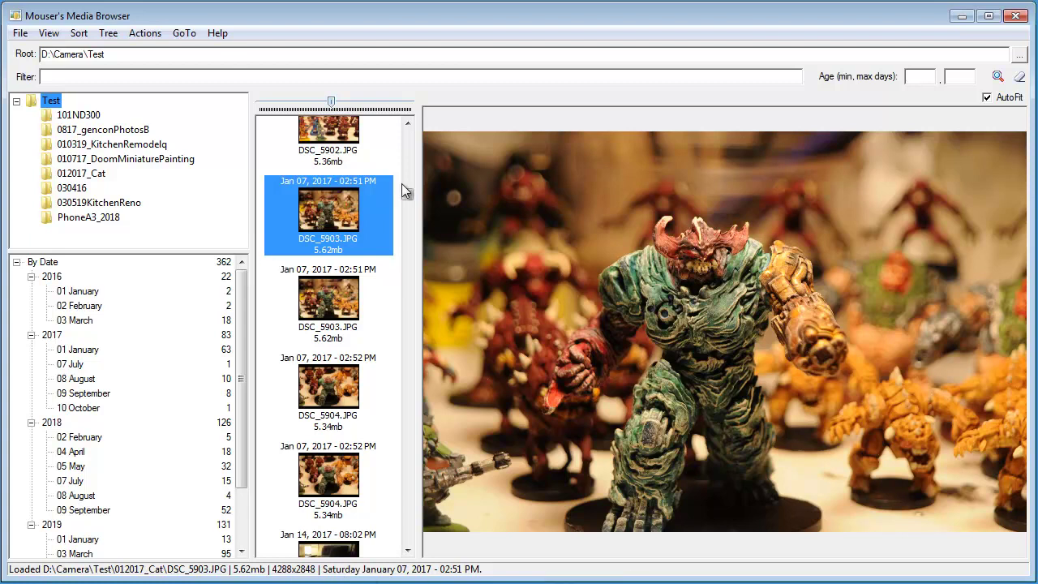
Widen the thumbnail strip, shrink the thumbnails to fit three columns, and narrow the strip back to one column
{"action": "left_click_drag", "start_coordinate": [409, 193], "coordinate": [677, 146]}
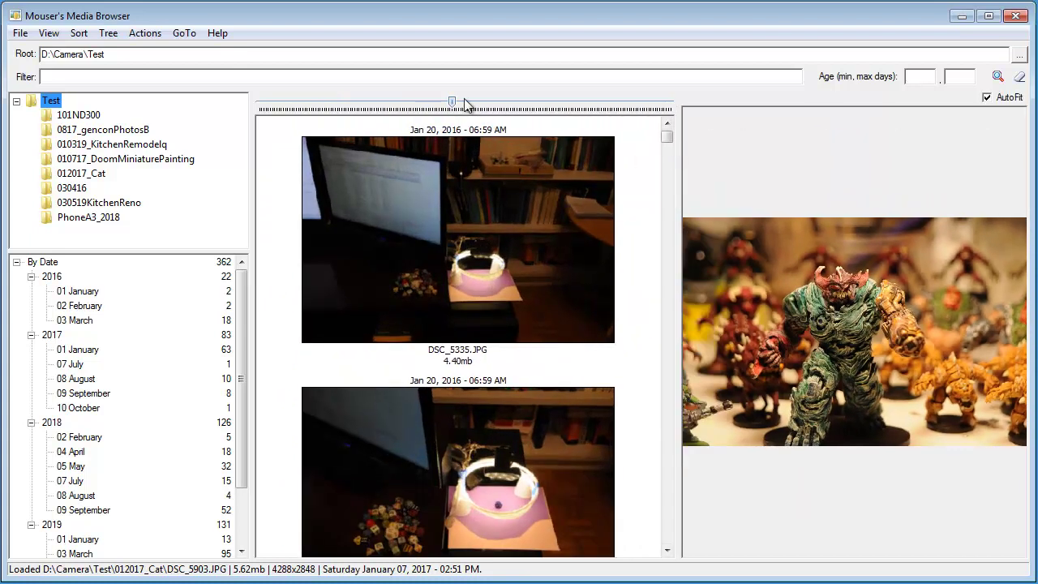
{"action": "left_click_drag", "start_coordinate": [452, 104], "coordinate": [329, 112]}
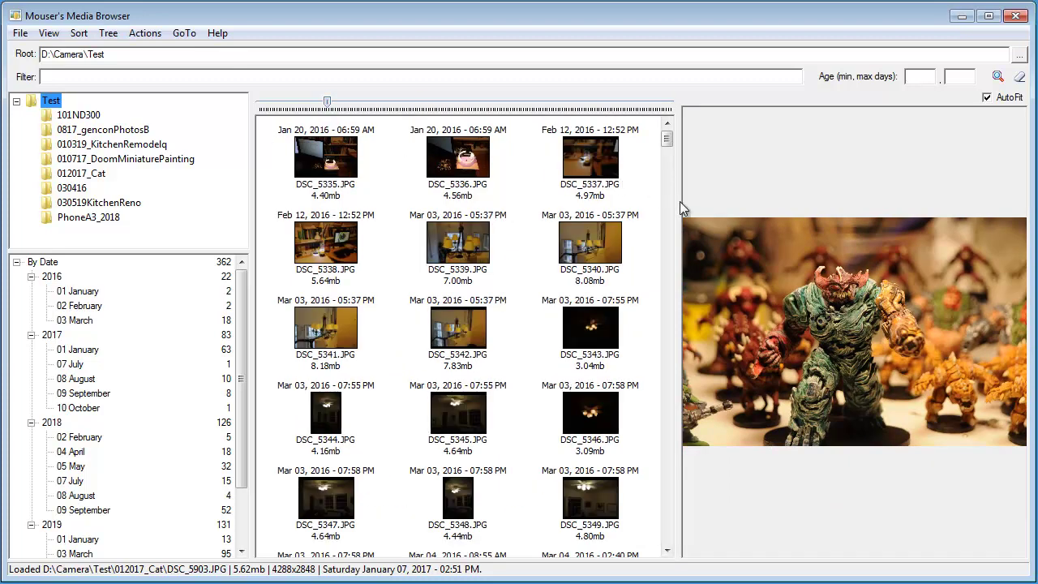
{"action": "left_click_drag", "start_coordinate": [675, 204], "coordinate": [431, 197]}
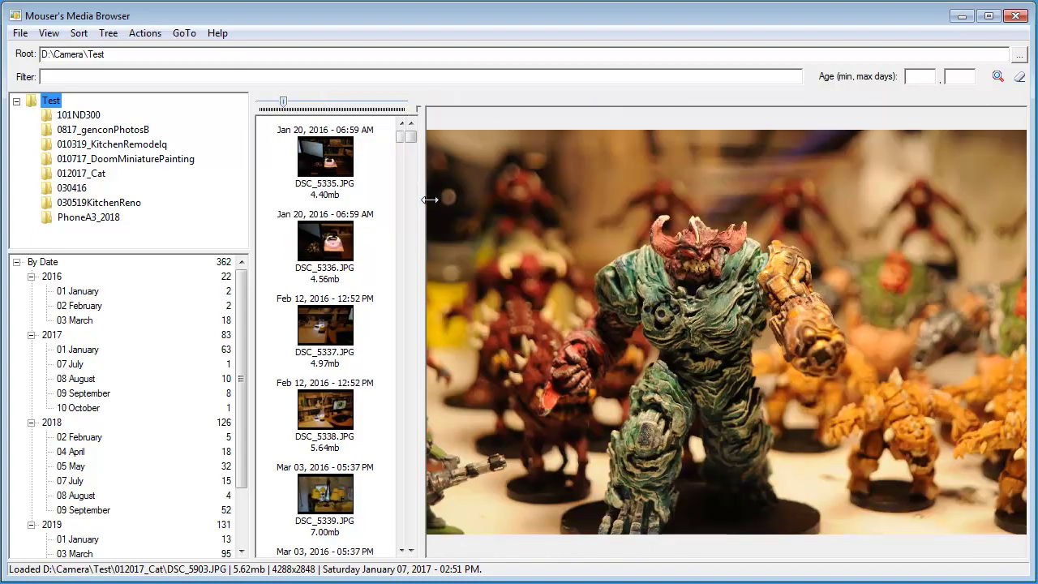
Set the view mode to Thumbstrip top and after that to Grid
{"action": "left_click", "coordinate": [49, 33]}
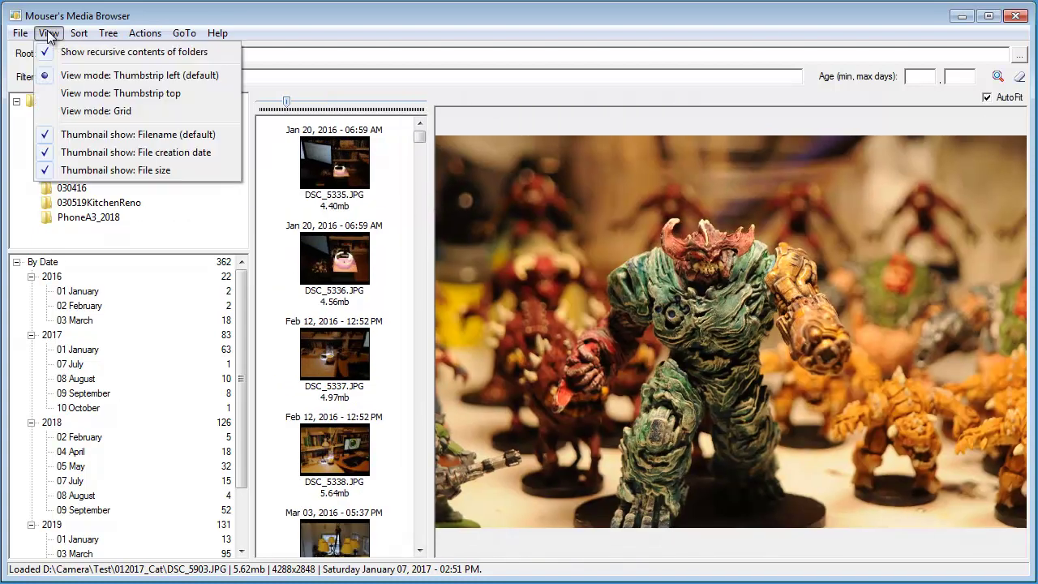
{"action": "left_click", "coordinate": [90, 93]}
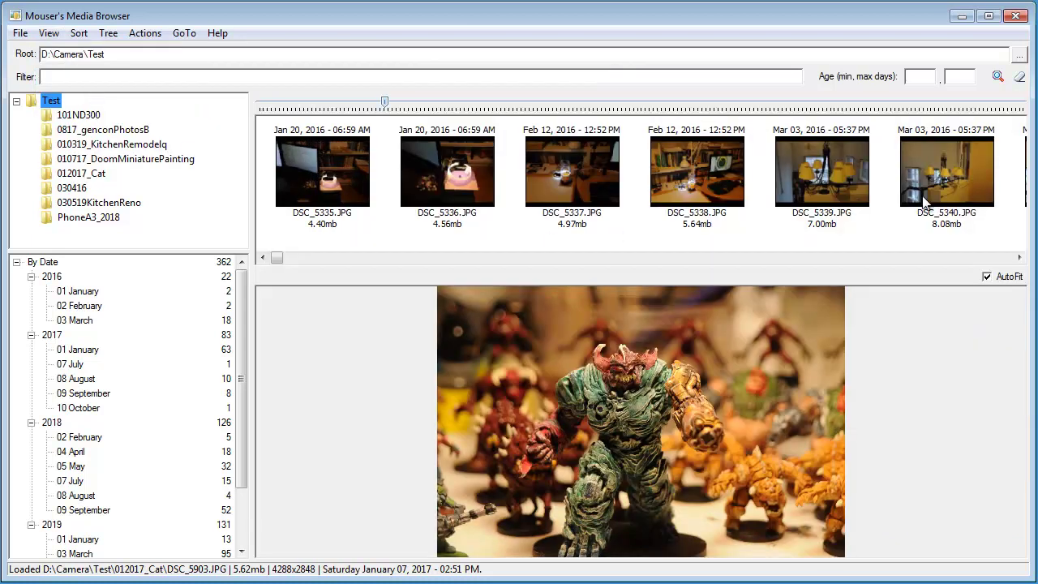
{"action": "left_click", "coordinate": [47, 32]}
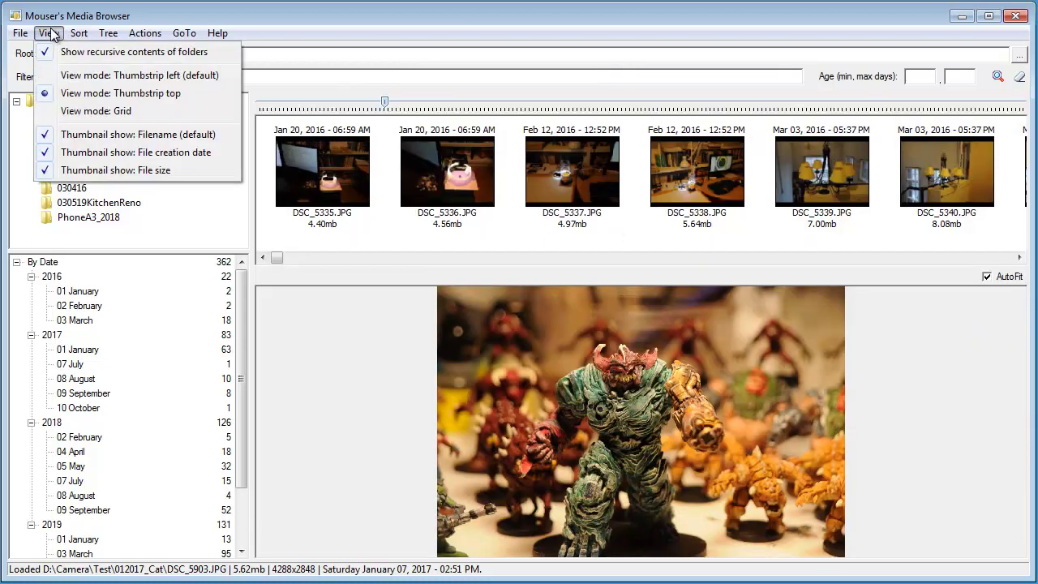
{"action": "left_click", "coordinate": [85, 108]}
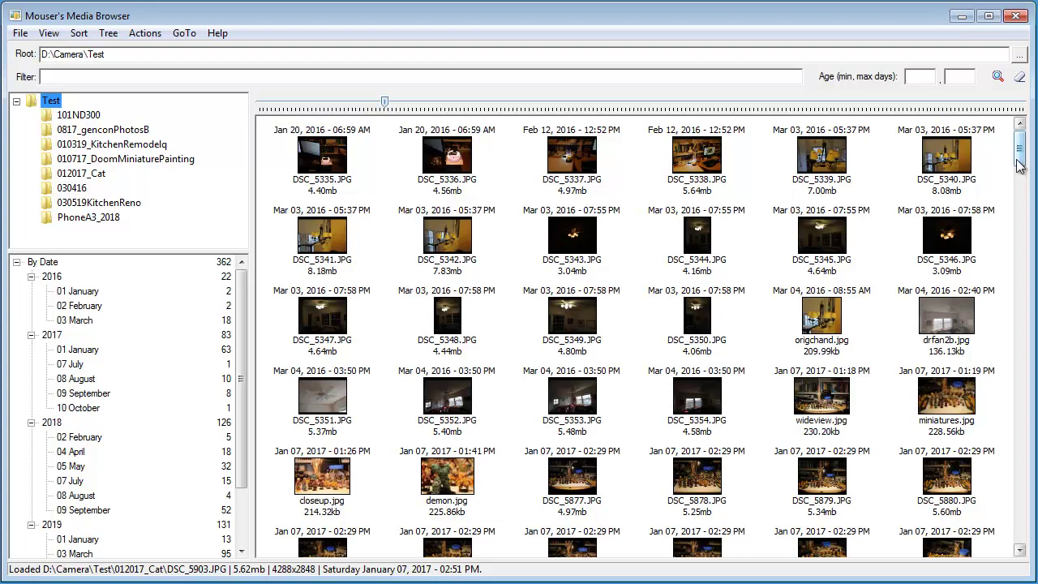
Enlarge the grid thumbnails to four per row and browse the images through May 2018 and back to the first ones
{"action": "left_click_drag", "start_coordinate": [1019, 146], "coordinate": [1020, 169]}
{"action": "left_click_drag", "start_coordinate": [384, 103], "coordinate": [487, 108]}
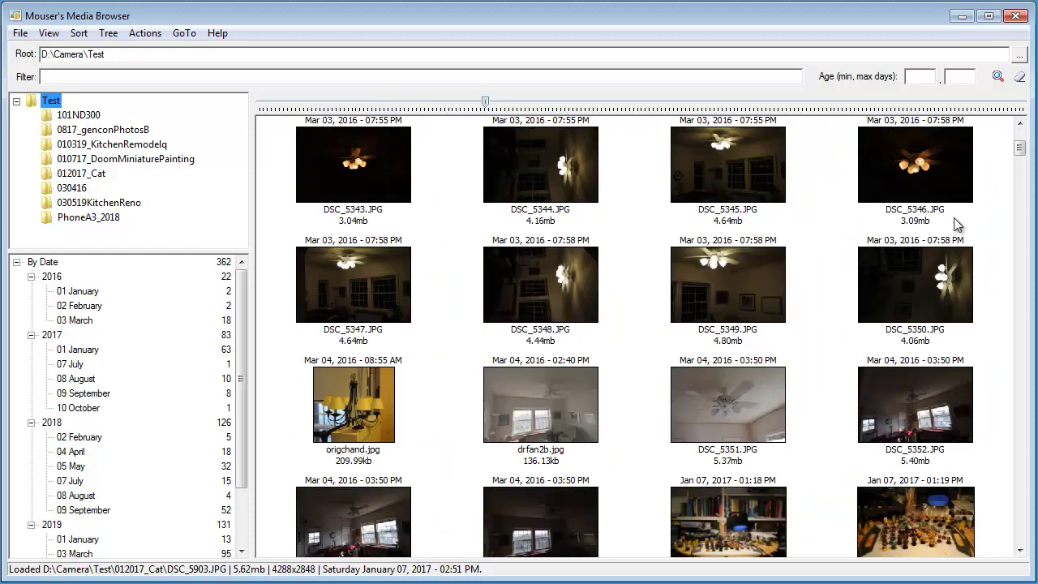
{"action": "left_click_drag", "start_coordinate": [1020, 154], "coordinate": [1020, 300]}
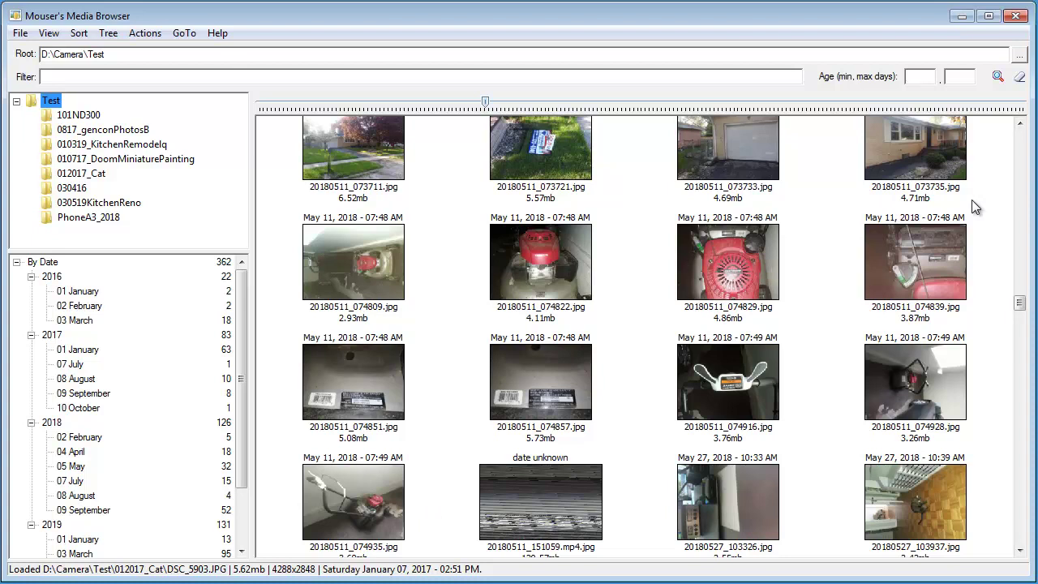
{"action": "left_click_drag", "start_coordinate": [1020, 308], "coordinate": [1020, 134]}
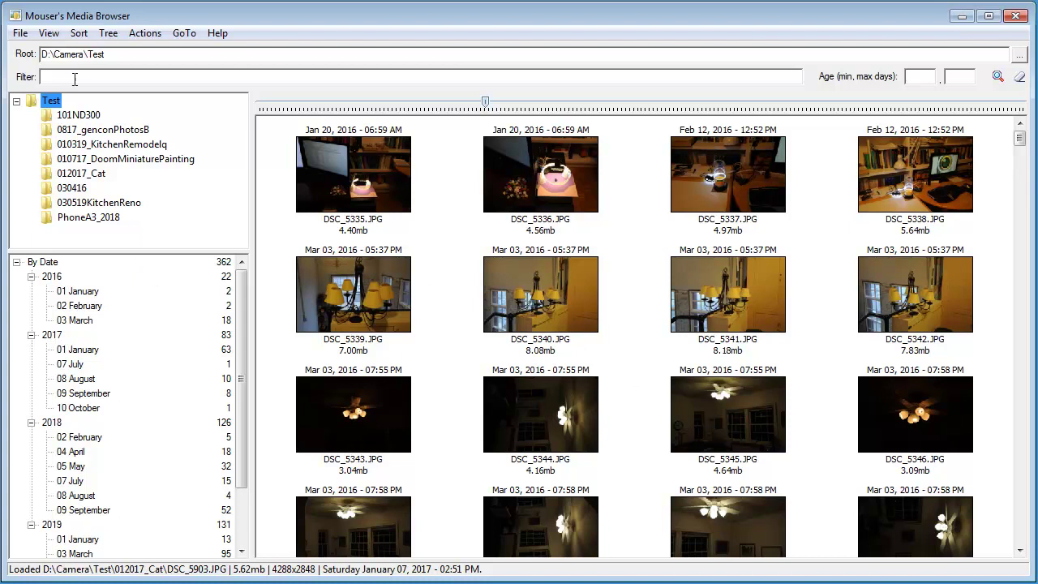
Restore the default Thumbstrip left view mode and narrow the thumbnail strip to a single column
{"action": "left_click", "coordinate": [48, 33]}
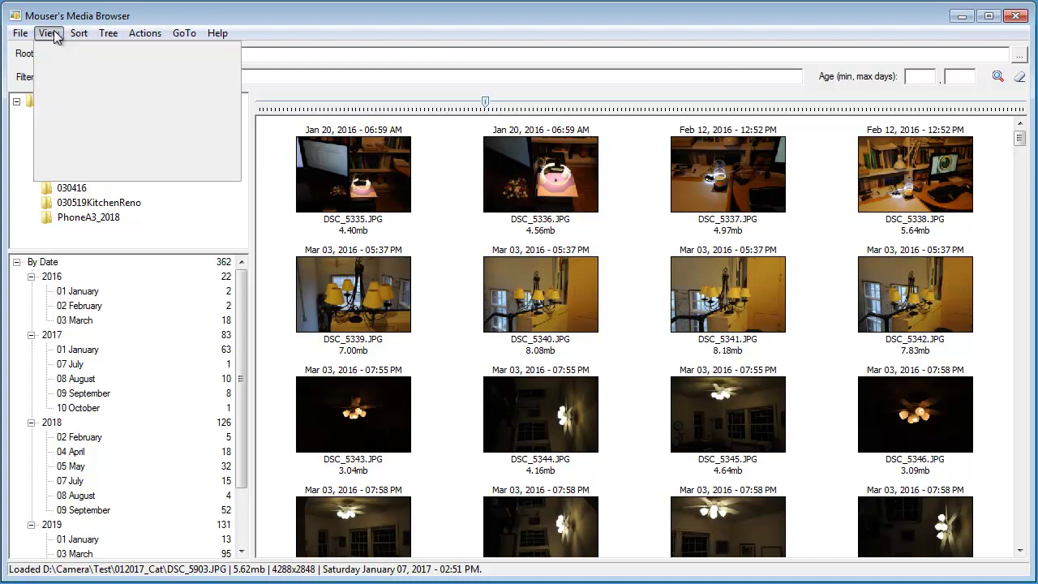
{"action": "left_click", "coordinate": [85, 75]}
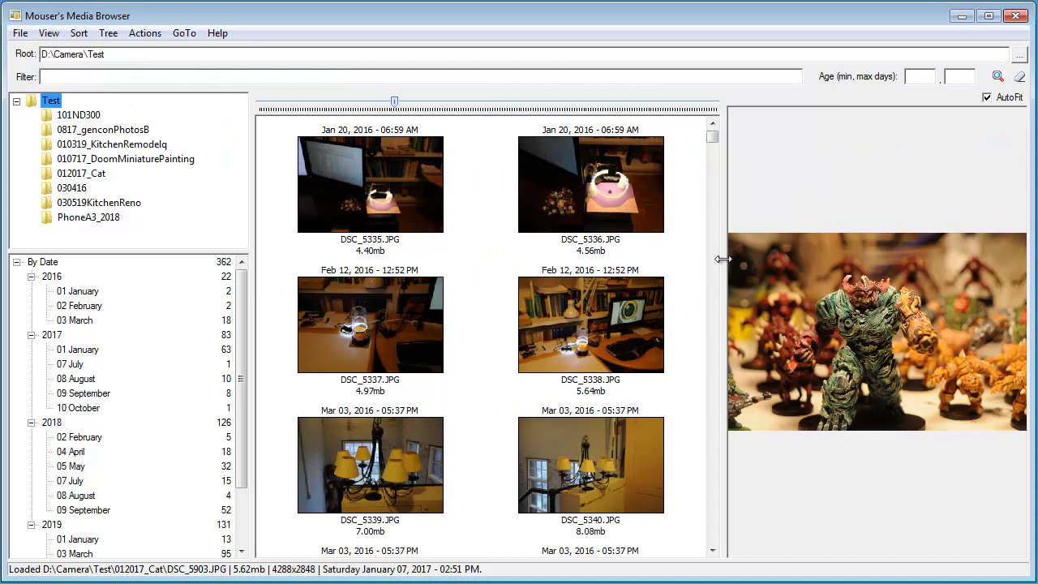
{"action": "left_click_drag", "start_coordinate": [721, 258], "coordinate": [506, 264]}
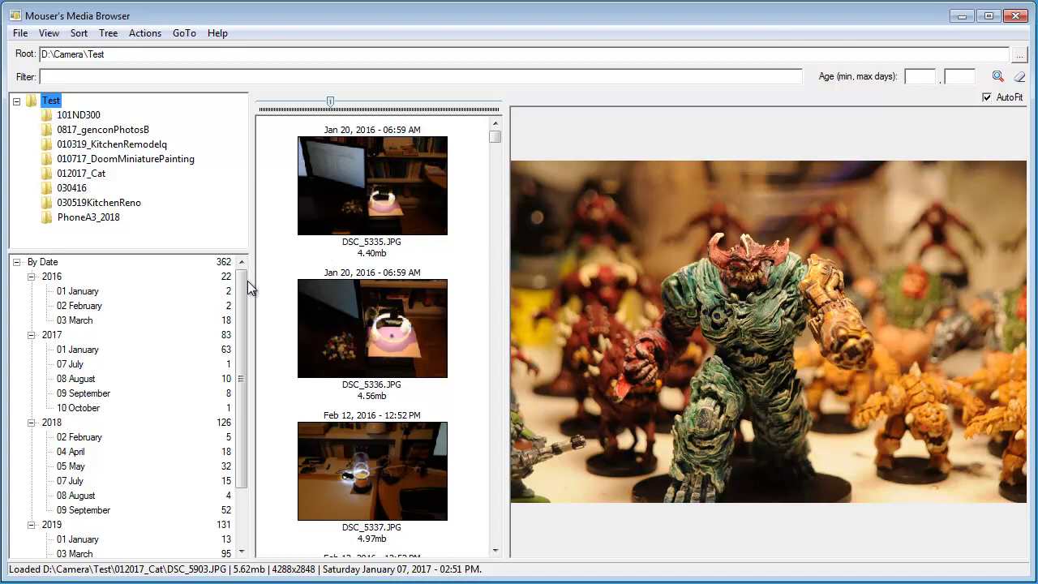
View the 101ND300 folder with its date tree, and return to the Test folder to compare its dates
{"action": "left_click_drag", "start_coordinate": [244, 283], "coordinate": [246, 240]}
{"action": "left_click", "coordinate": [55, 114]}
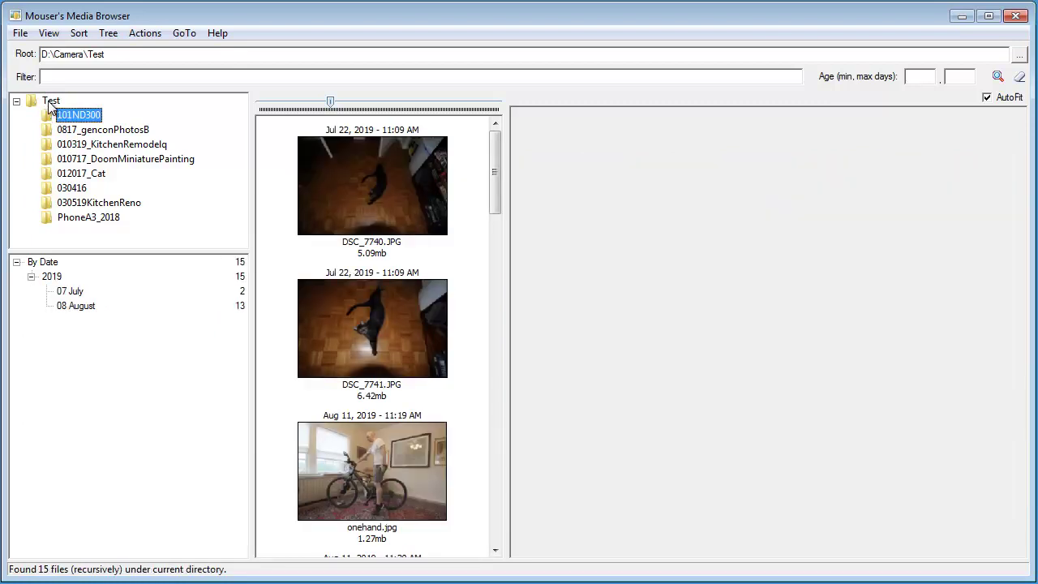
{"action": "left_click", "coordinate": [52, 101]}
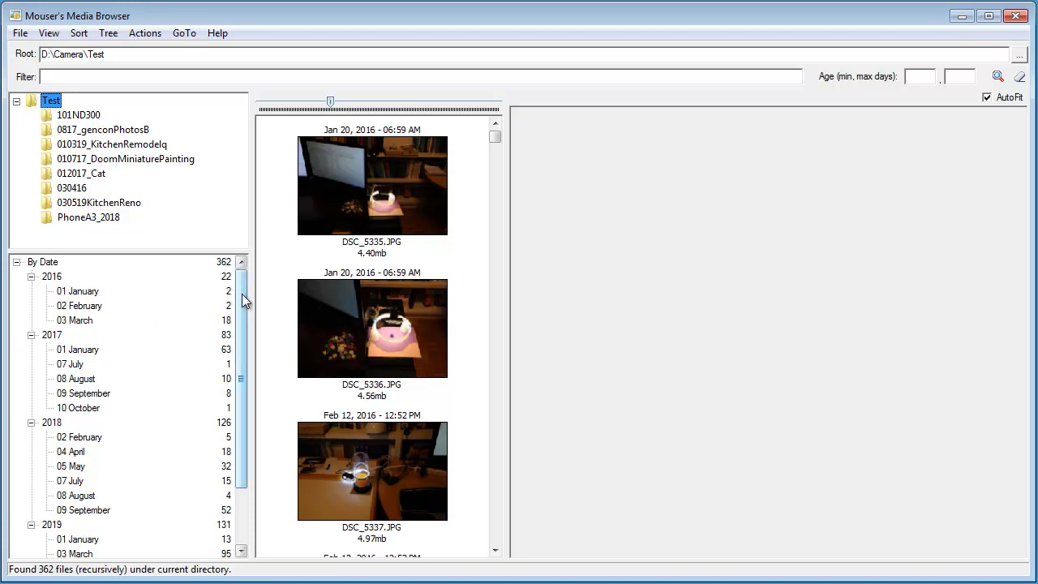
{"action": "left_click_drag", "start_coordinate": [242, 293], "coordinate": [245, 267]}
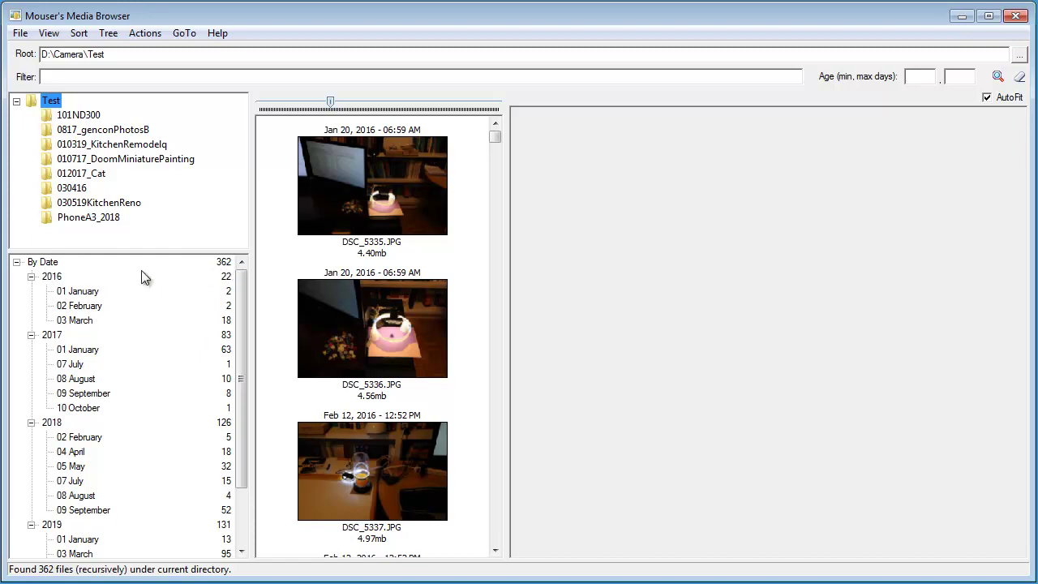
Browse the Test images by date: all dates, the years 2016, 2017, 2018 and 2019, and March 2016
{"action": "left_click", "coordinate": [51, 262]}
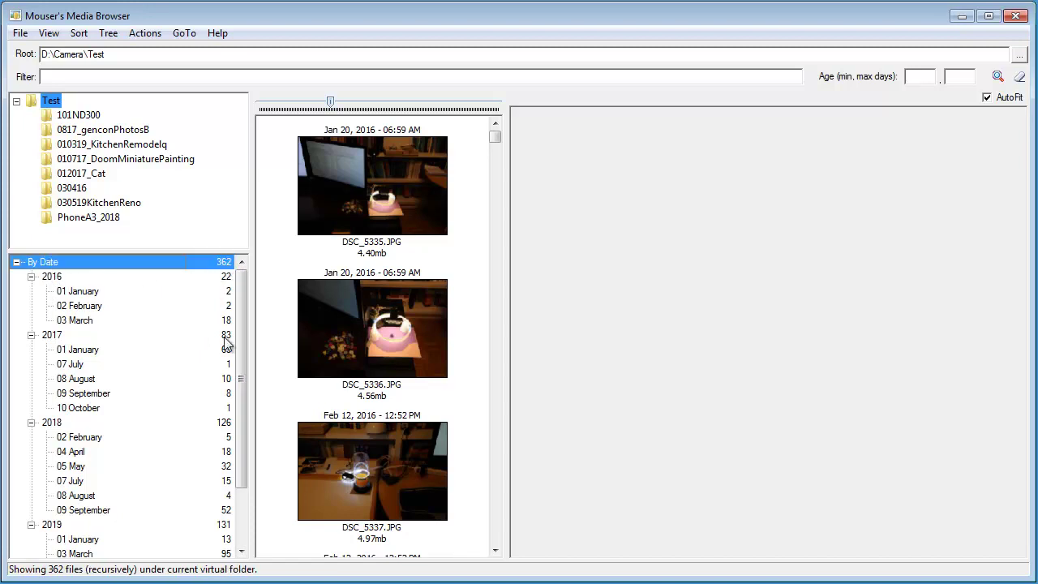
{"action": "left_click", "coordinate": [65, 280]}
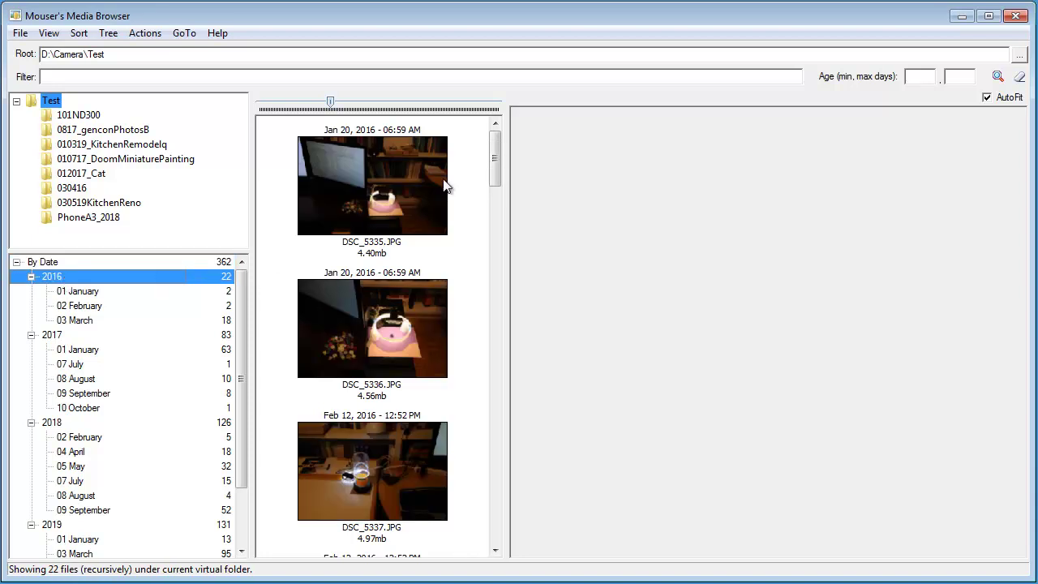
{"action": "left_click_drag", "start_coordinate": [490, 154], "coordinate": [498, 122]}
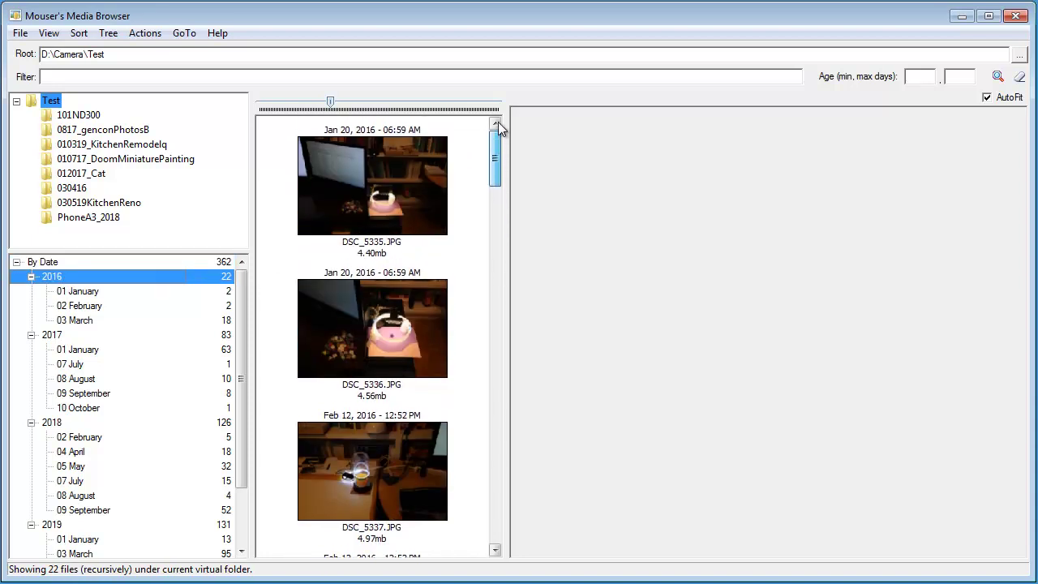
{"action": "left_click", "coordinate": [58, 341]}
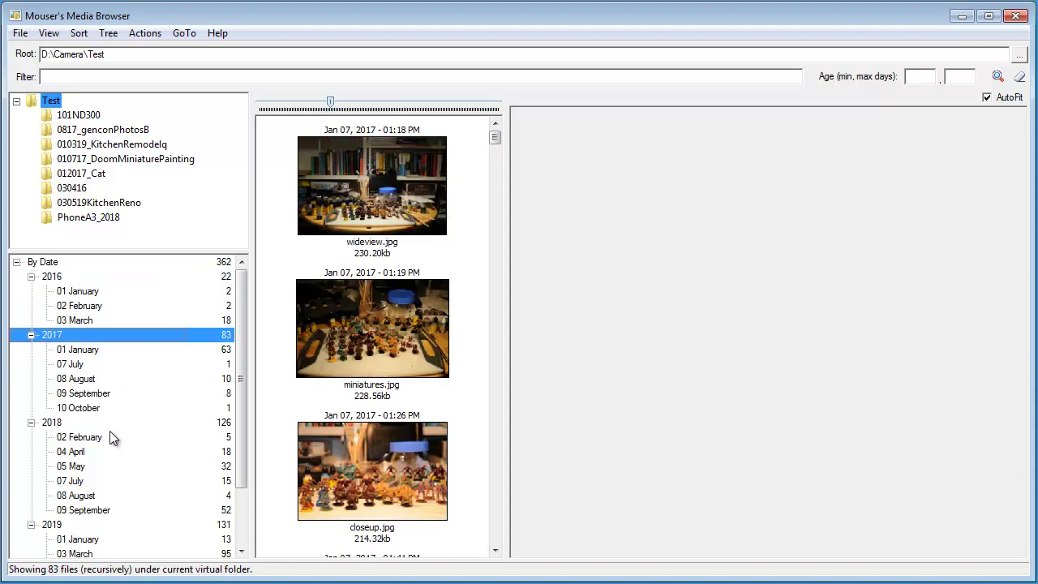
{"action": "left_click", "coordinate": [78, 424]}
{"action": "left_click", "coordinate": [80, 525]}
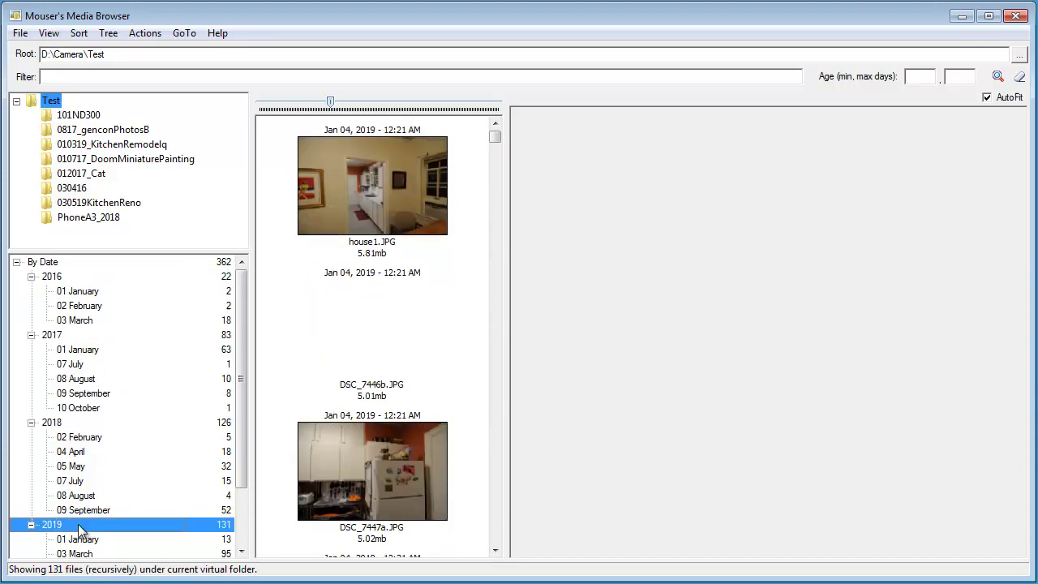
{"action": "left_click", "coordinate": [84, 325]}
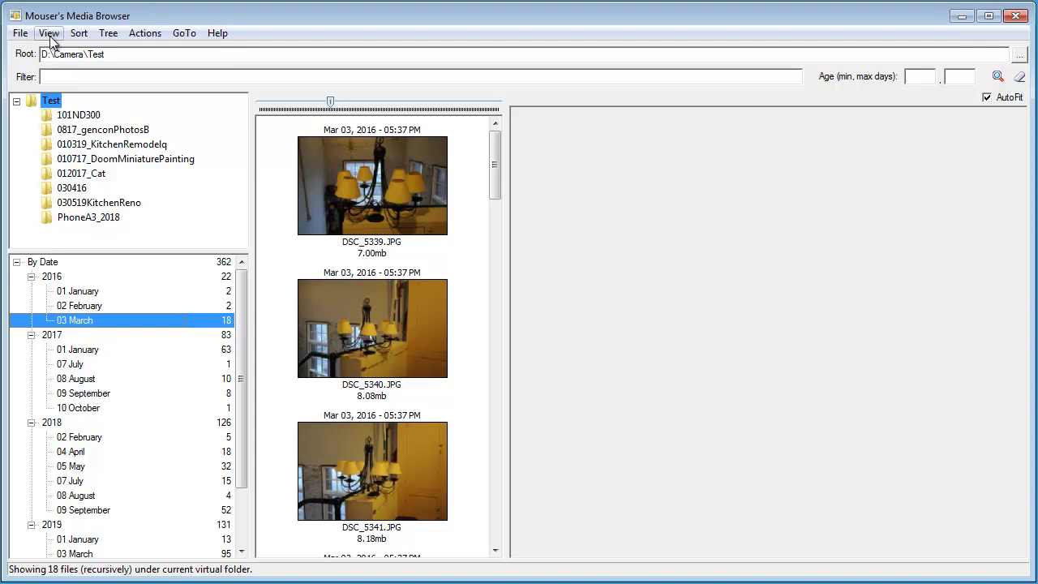
Change the root folder to D:\Camera\CameraRepository\Archive1 and view its images from December 2010 and from 2011
{"action": "left_click", "coordinate": [185, 33]}
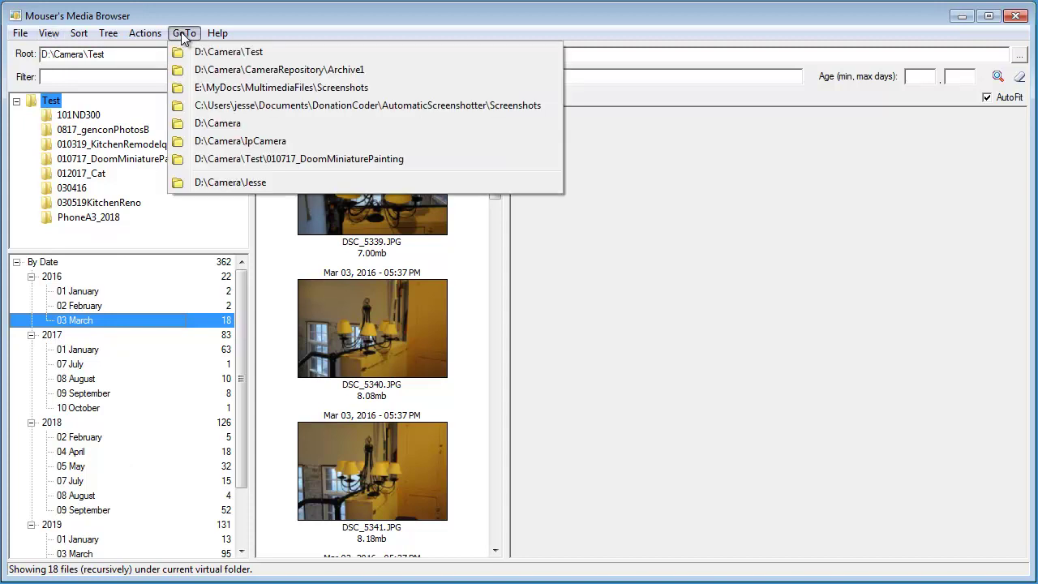
{"action": "left_click", "coordinate": [219, 71]}
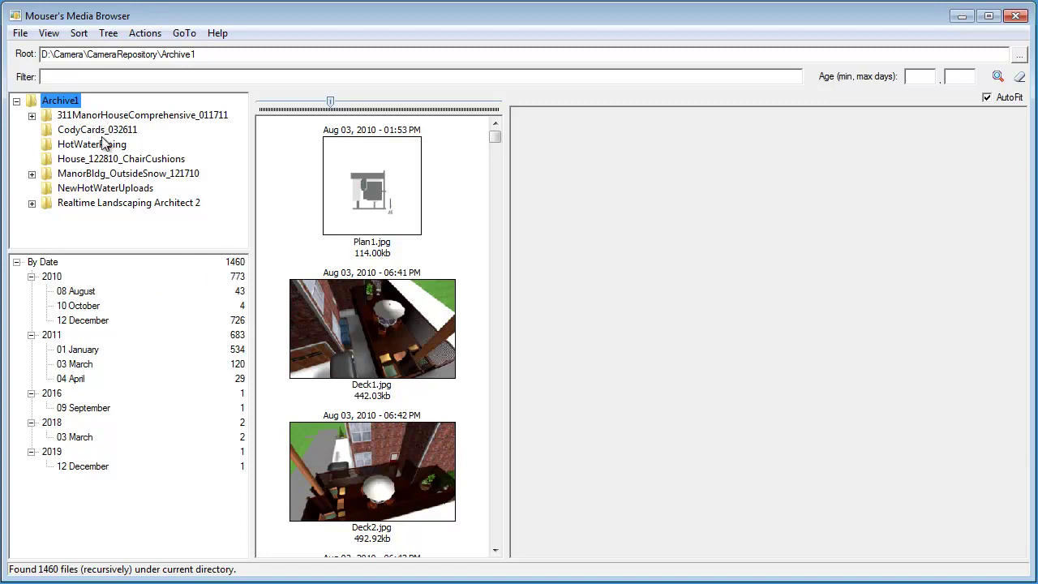
{"action": "left_click", "coordinate": [75, 322]}
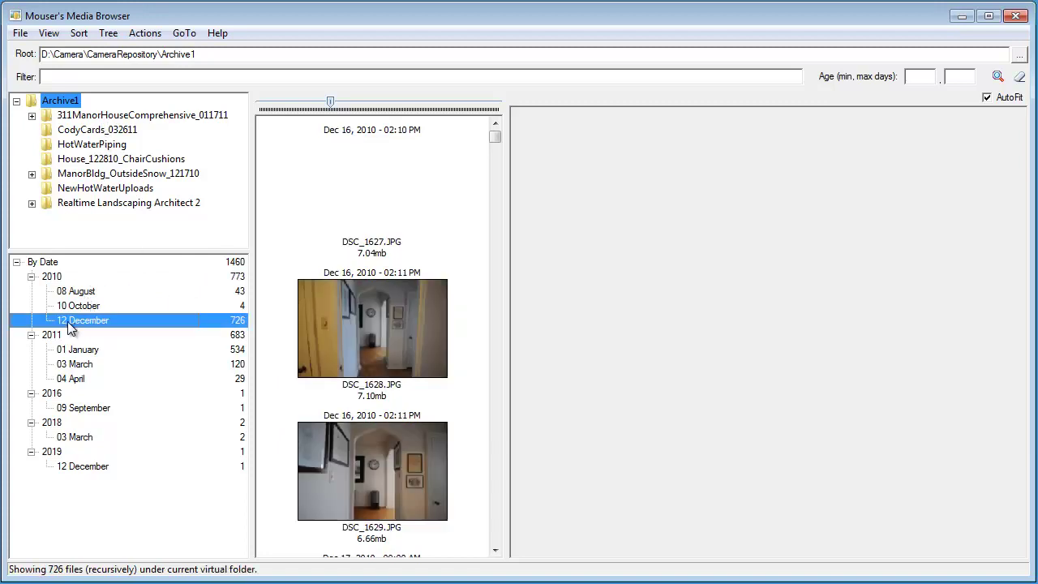
{"action": "left_click", "coordinate": [183, 336]}
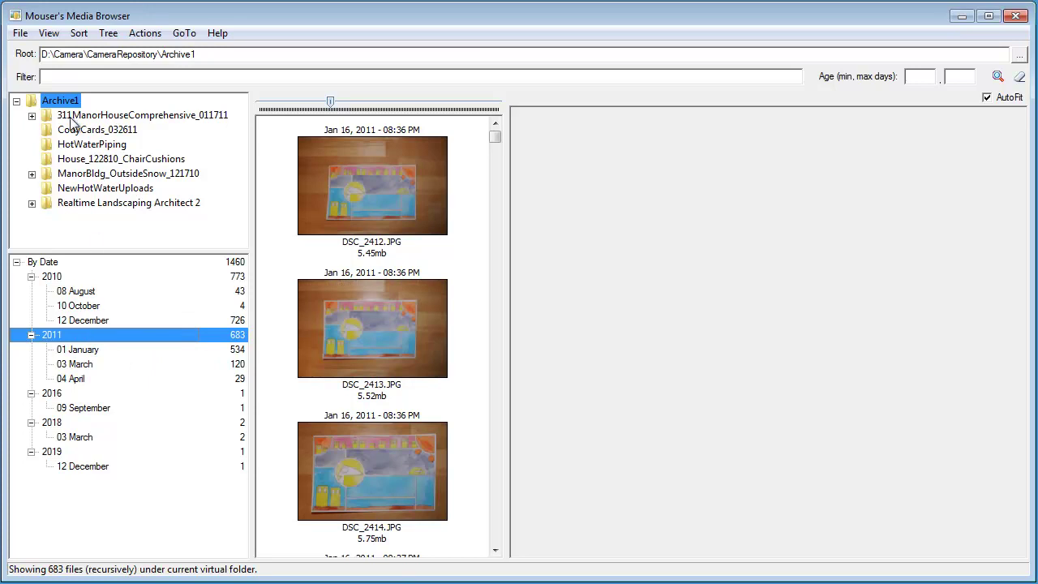
In the options, review the thumbnail settings and turn on a virtual tree node for each day of month
{"action": "left_click", "coordinate": [50, 34]}
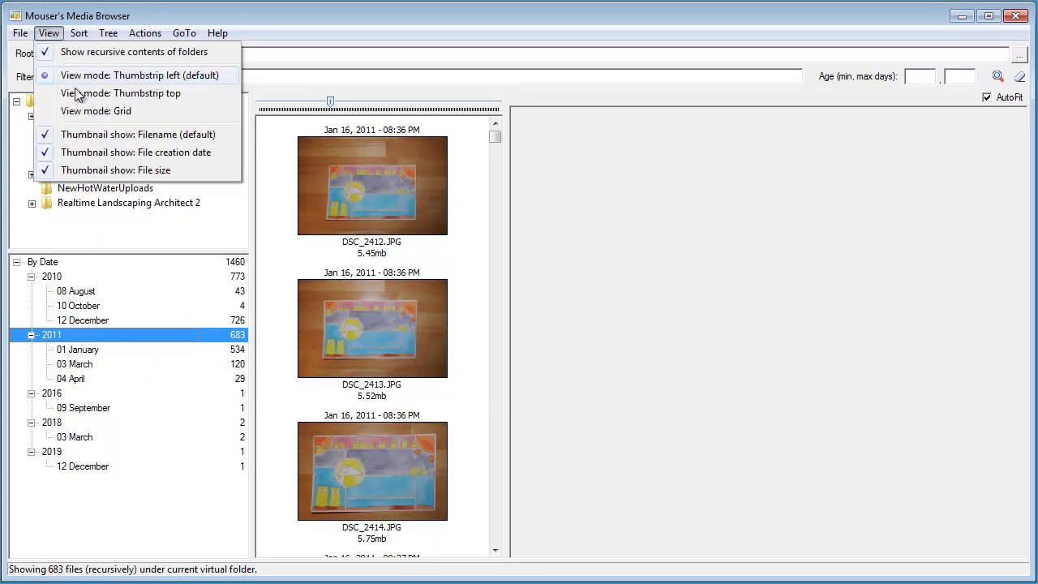
{"action": "mouse_move", "coordinate": [22, 33]}
{"action": "left_click", "coordinate": [61, 51]}
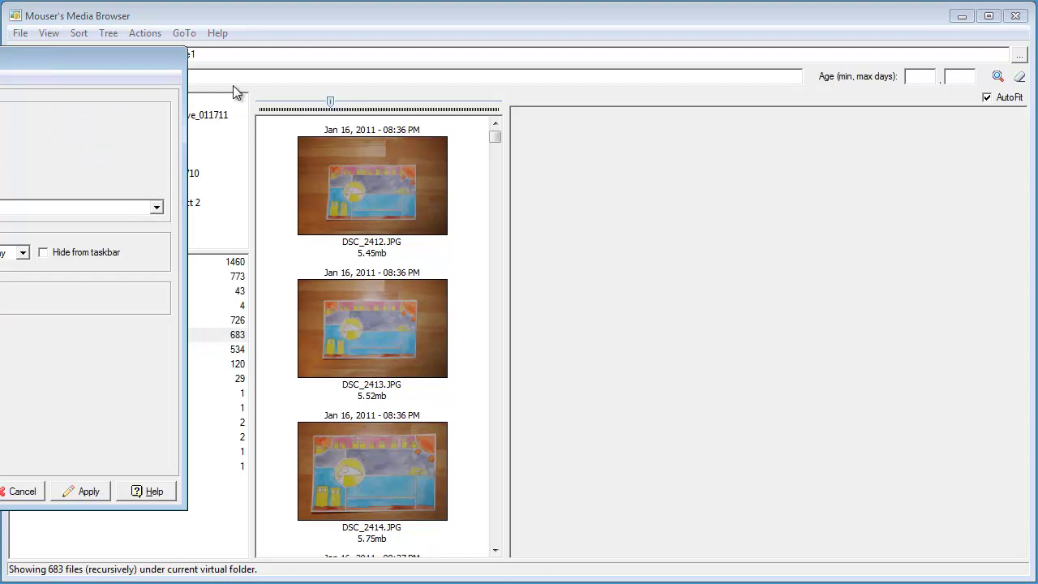
{"action": "left_click_drag", "start_coordinate": [14, 65], "coordinate": [614, 71]}
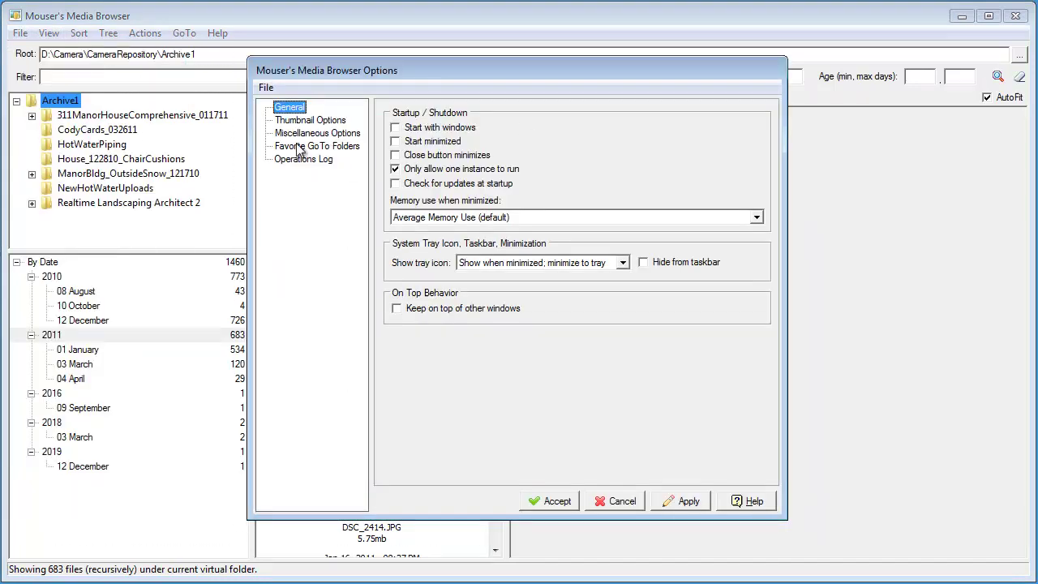
{"action": "left_click", "coordinate": [306, 122]}
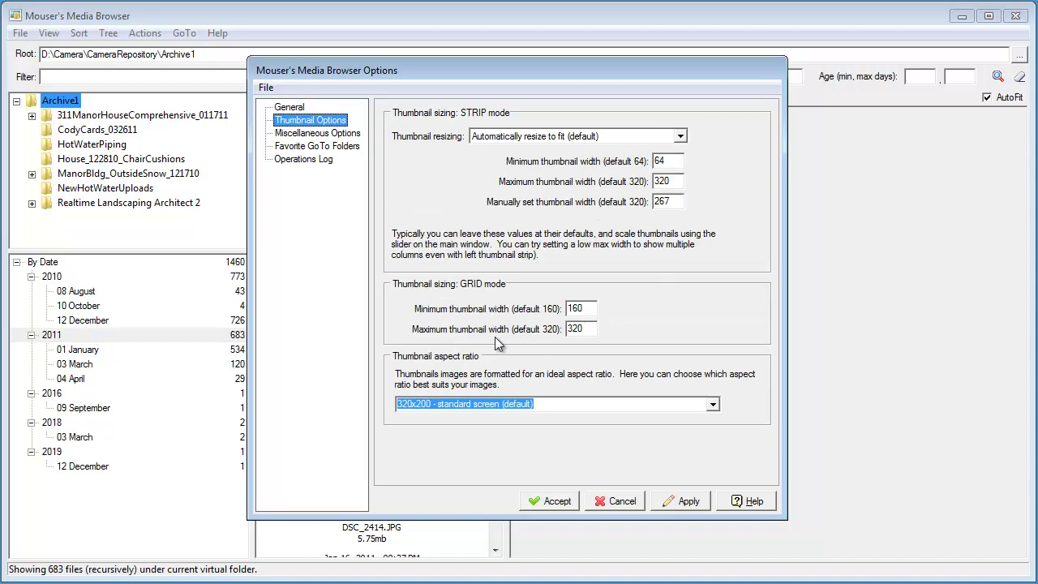
{"action": "left_click", "coordinate": [304, 134]}
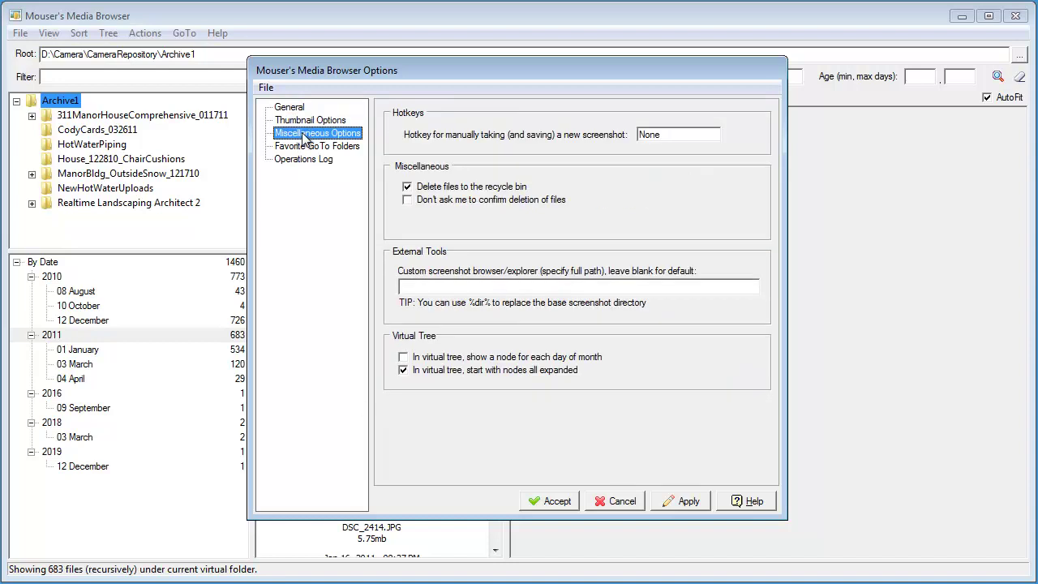
{"action": "left_click", "coordinate": [464, 358]}
{"action": "left_click", "coordinate": [543, 501]}
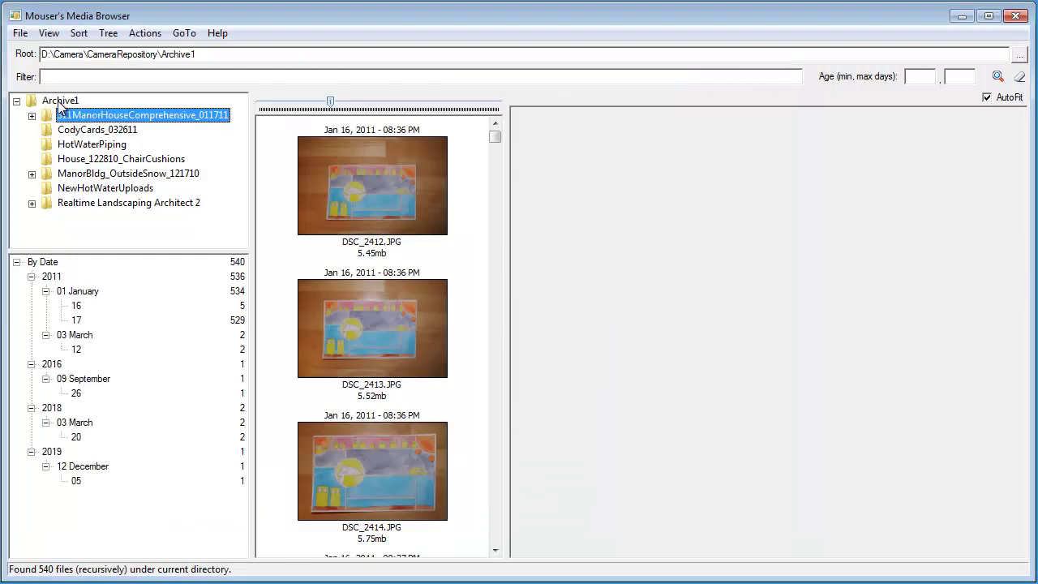
Reload the Archive1 folder with its day-level date tree and view its images from August 3, 4 and 7, 2010
{"action": "left_click", "coordinate": [60, 103]}
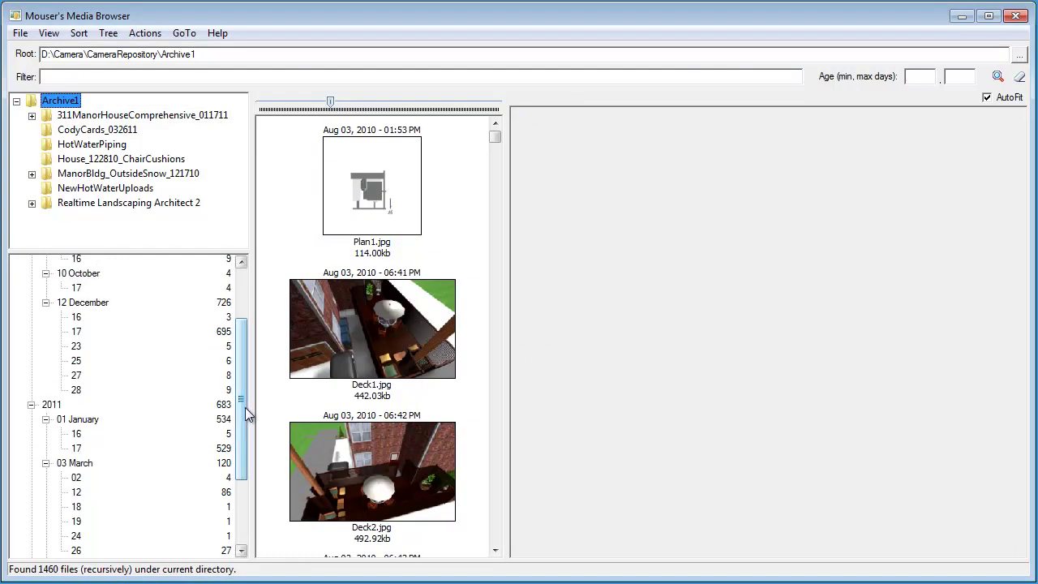
{"action": "left_click_drag", "start_coordinate": [245, 407], "coordinate": [245, 357]}
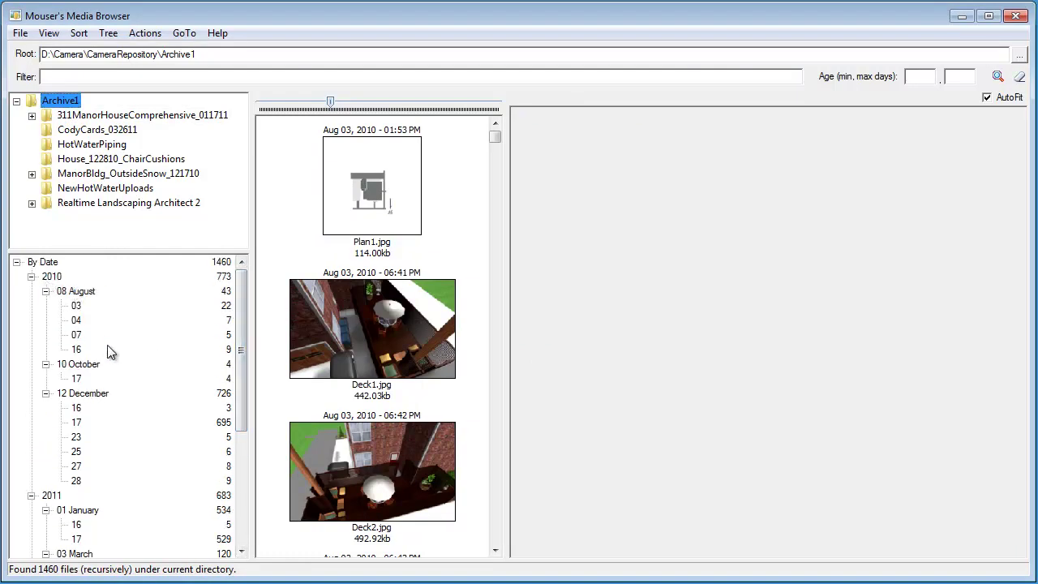
{"action": "mouse_move", "coordinate": [240, 295]}
{"action": "left_mouse_down"}
{"action": "mouse_move", "coordinate": [245, 443]}
{"action": "mouse_move", "coordinate": [242, 276]}
{"action": "left_mouse_up"}
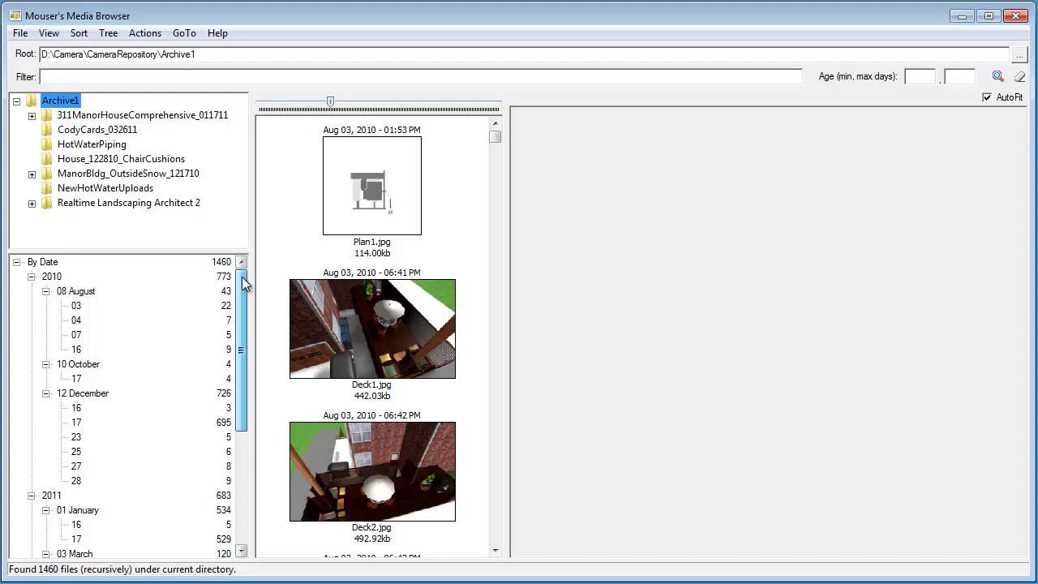
{"action": "left_click", "coordinate": [90, 305]}
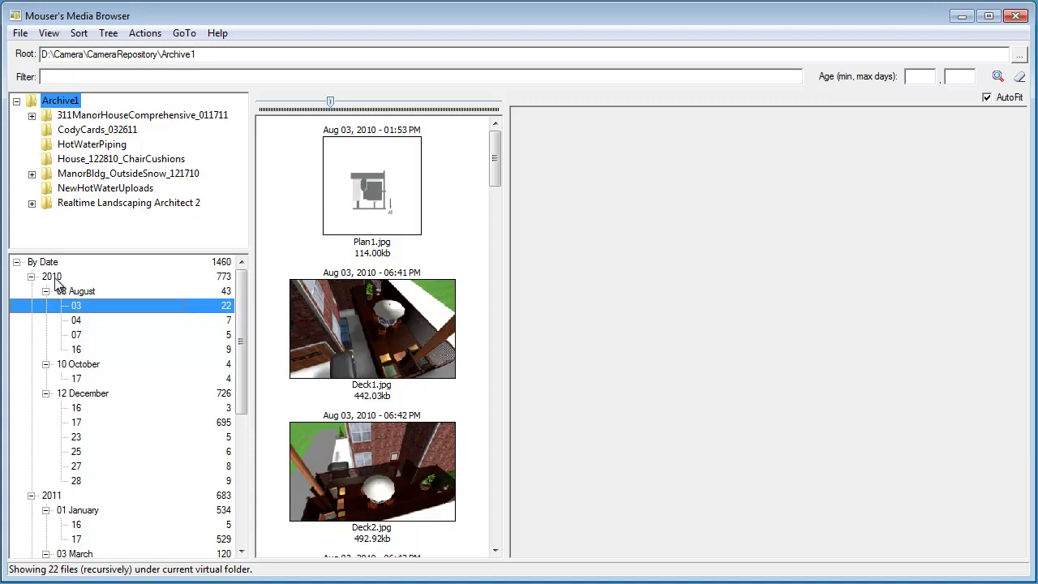
{"action": "left_click", "coordinate": [89, 323]}
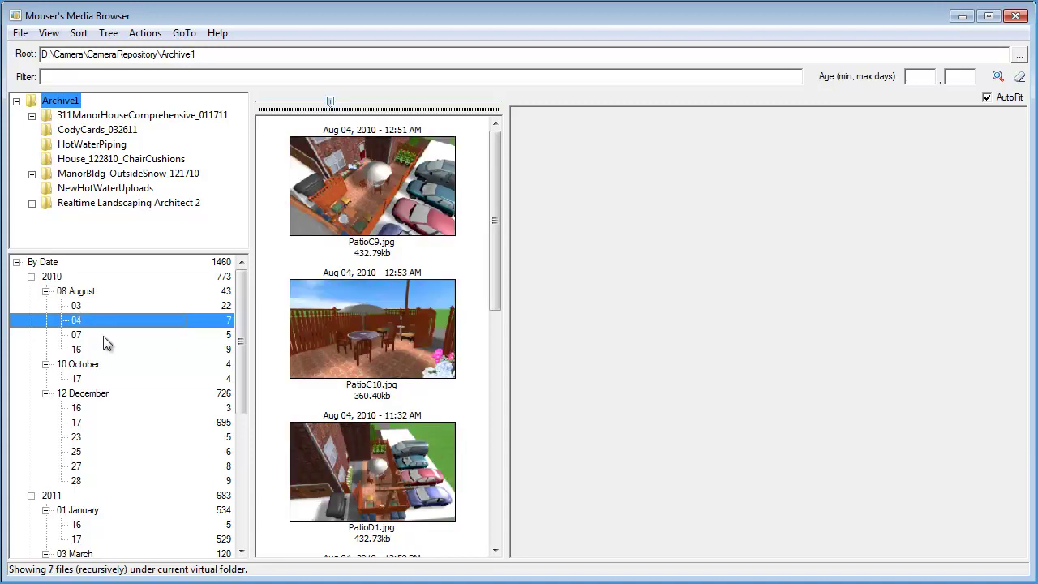
{"action": "left_click", "coordinate": [91, 336]}
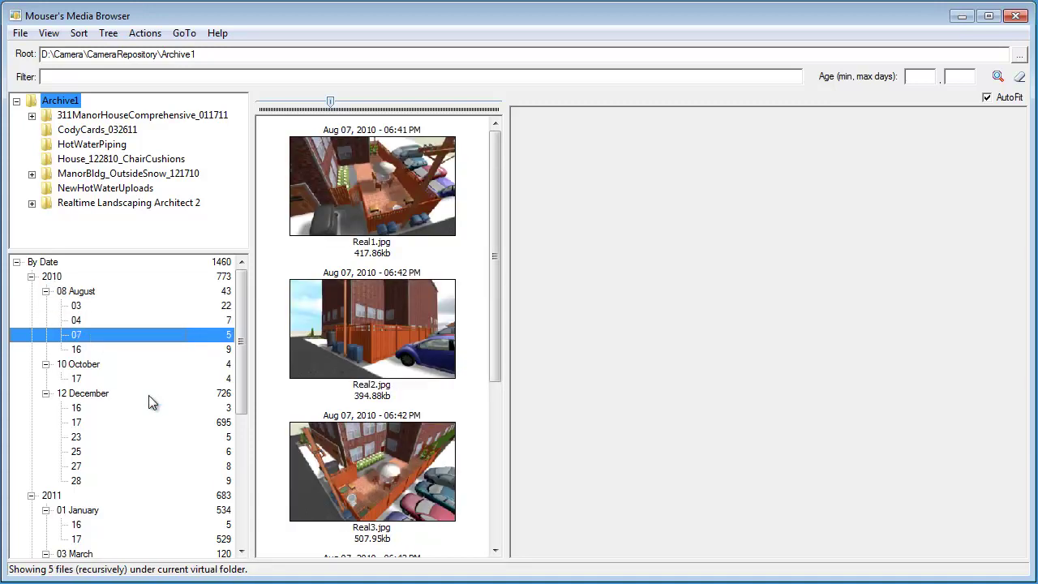
View the Archive1 images from December 16, 17 and 23, 2010
{"action": "left_click", "coordinate": [102, 407]}
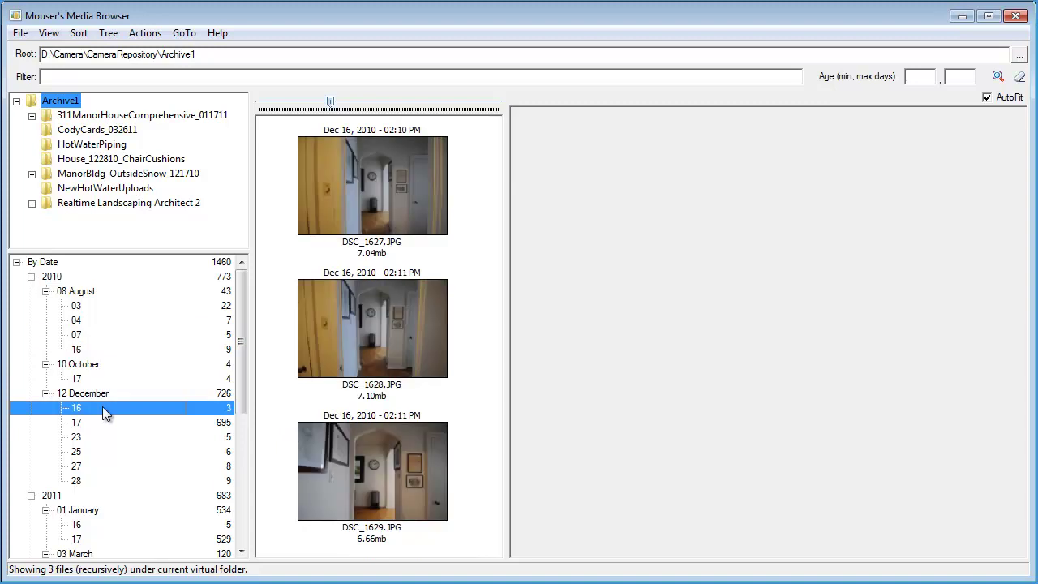
{"action": "left_click", "coordinate": [111, 422]}
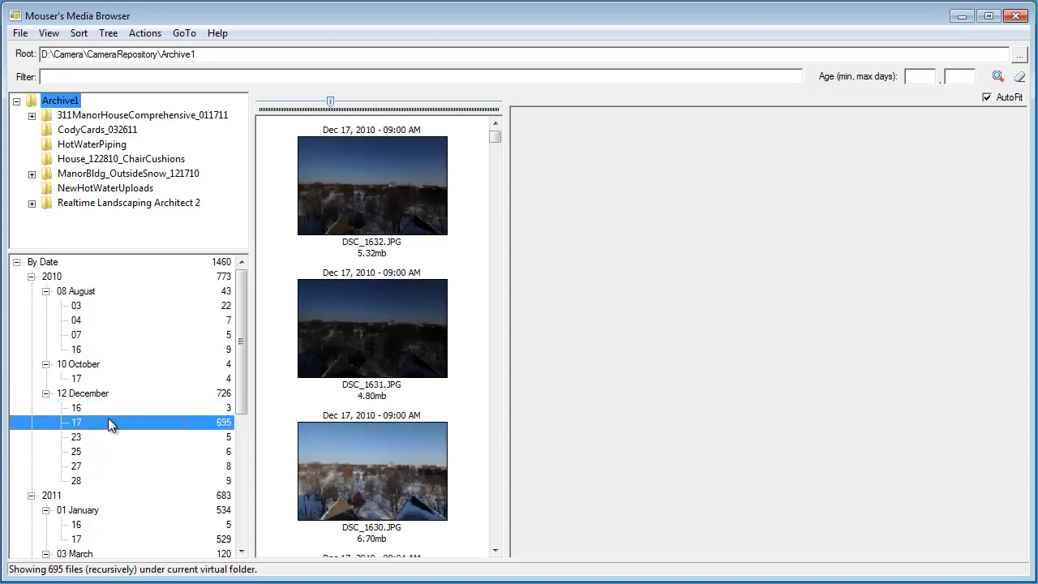
{"action": "left_click", "coordinate": [113, 436]}
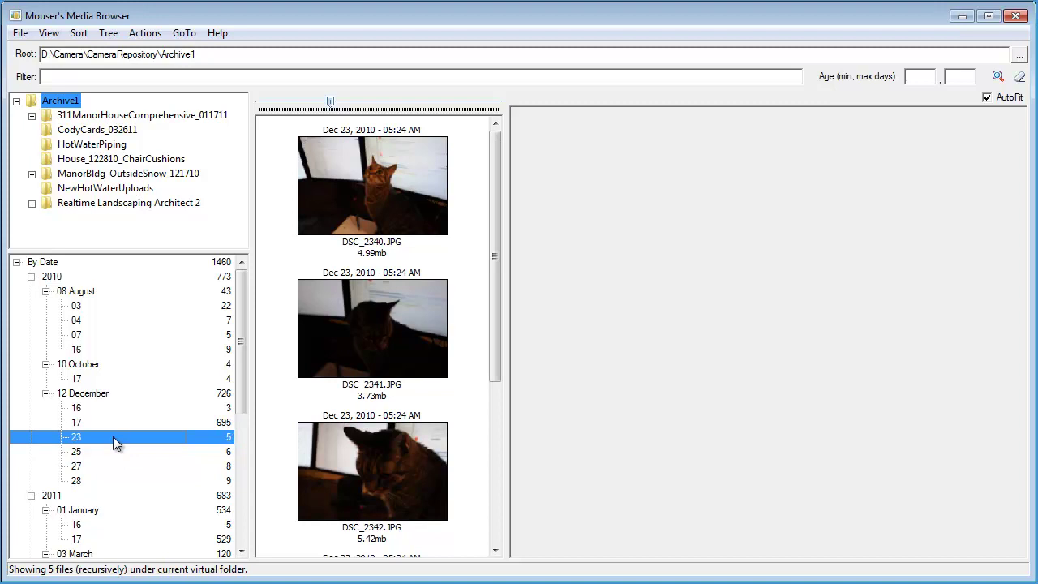
Preview the cat photos DSC_2340.JPG, DSC_2341.JPG and DSC_2342.JPG, and return to DSC_2340.JPG
{"action": "left_click", "coordinate": [373, 206]}
{"action": "left_click", "coordinate": [368, 313]}
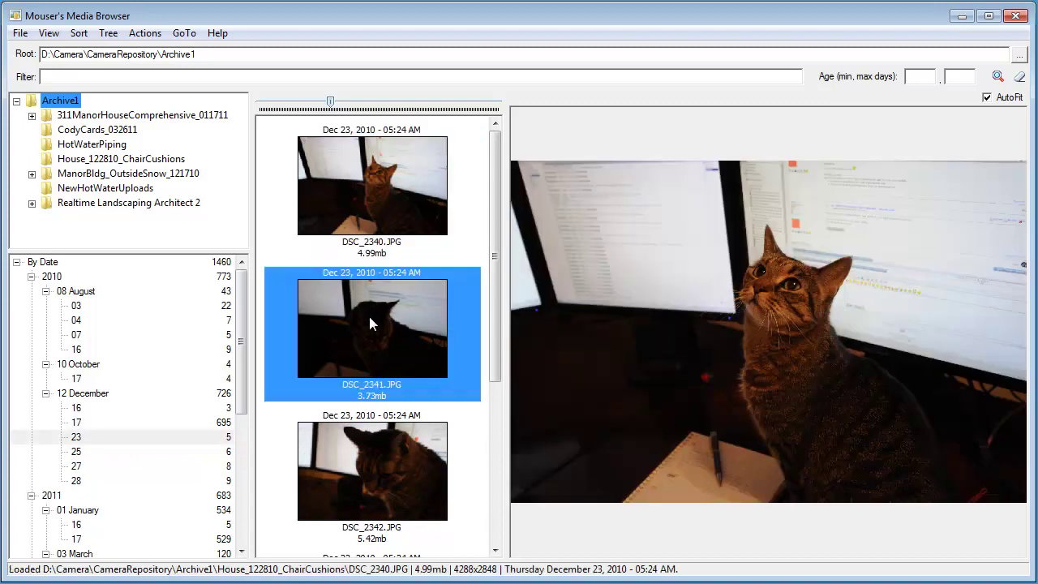
{"action": "left_click", "coordinate": [373, 447]}
{"action": "left_click", "coordinate": [361, 191]}
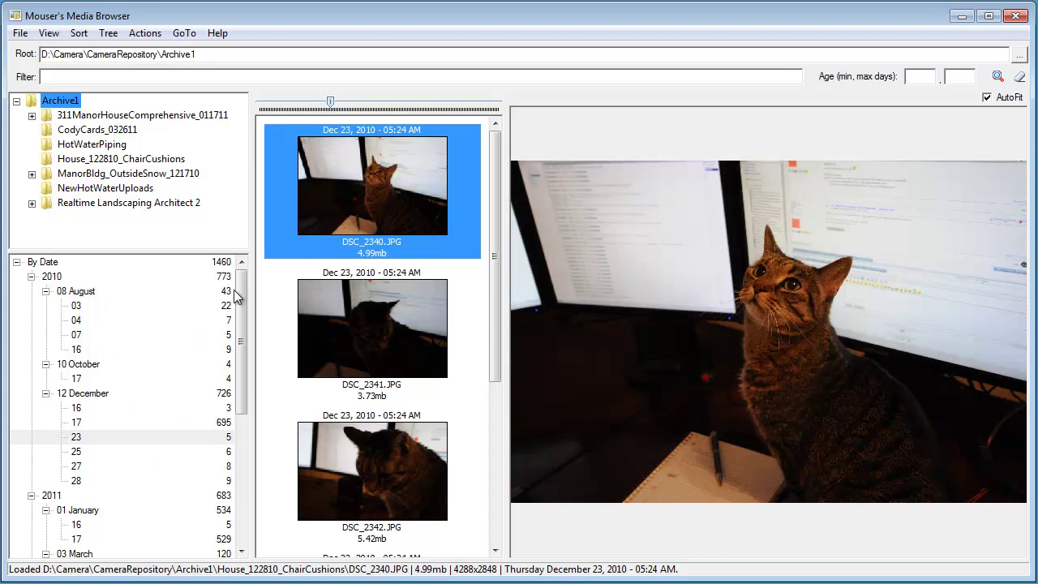
View the images from January 2011, and from January 16 and 17 of that month
{"action": "left_click_drag", "start_coordinate": [240, 290], "coordinate": [250, 337]}
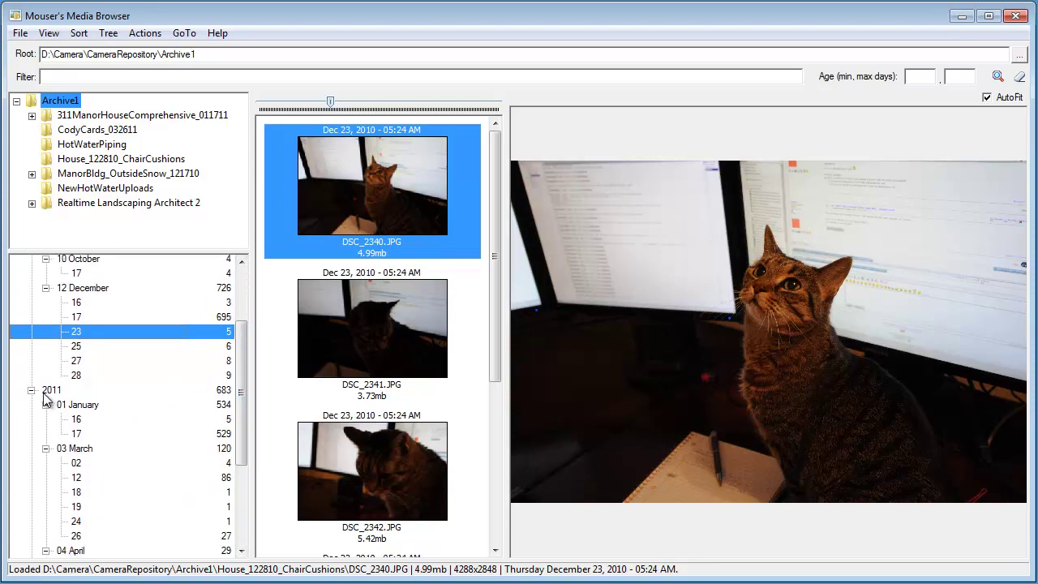
{"action": "left_click", "coordinate": [81, 405]}
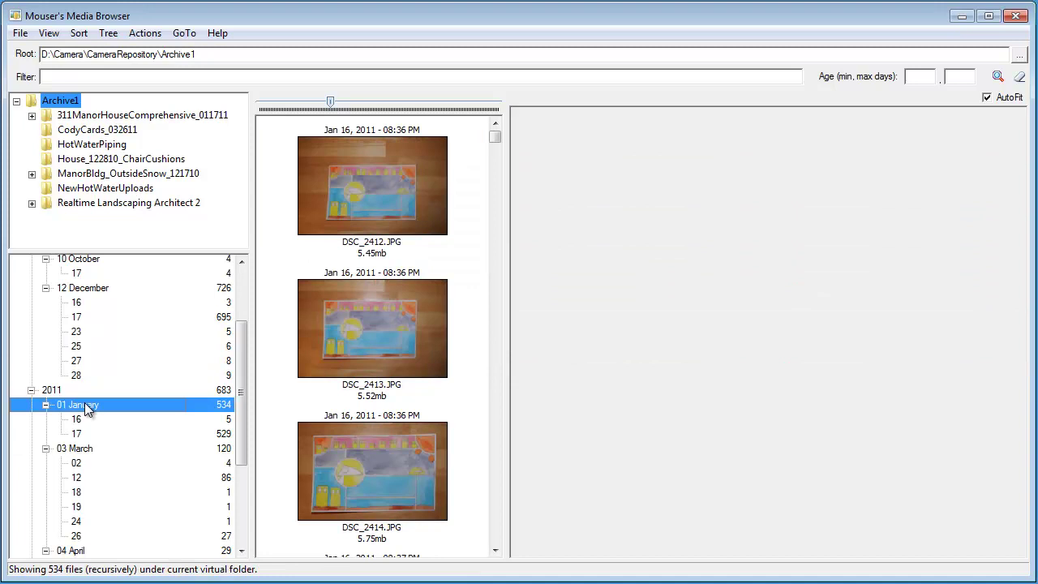
{"action": "left_click", "coordinate": [227, 419]}
{"action": "left_click", "coordinate": [230, 434]}
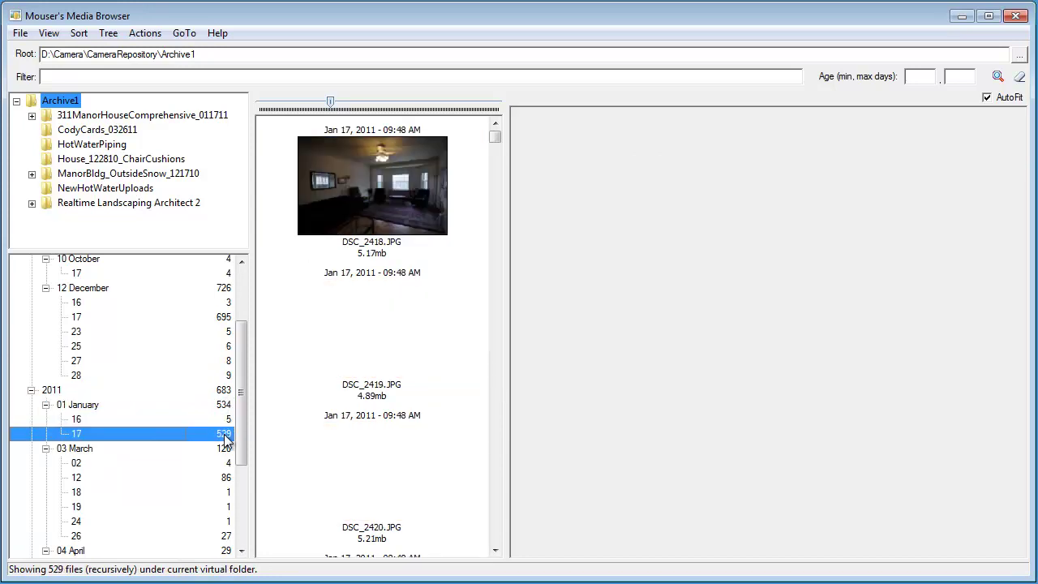
{"action": "mouse_move", "coordinate": [494, 136]}
{"action": "left_mouse_down"}
{"action": "mouse_move", "coordinate": [492, 350]}
{"action": "mouse_move", "coordinate": [492, 122]}
{"action": "left_mouse_up"}
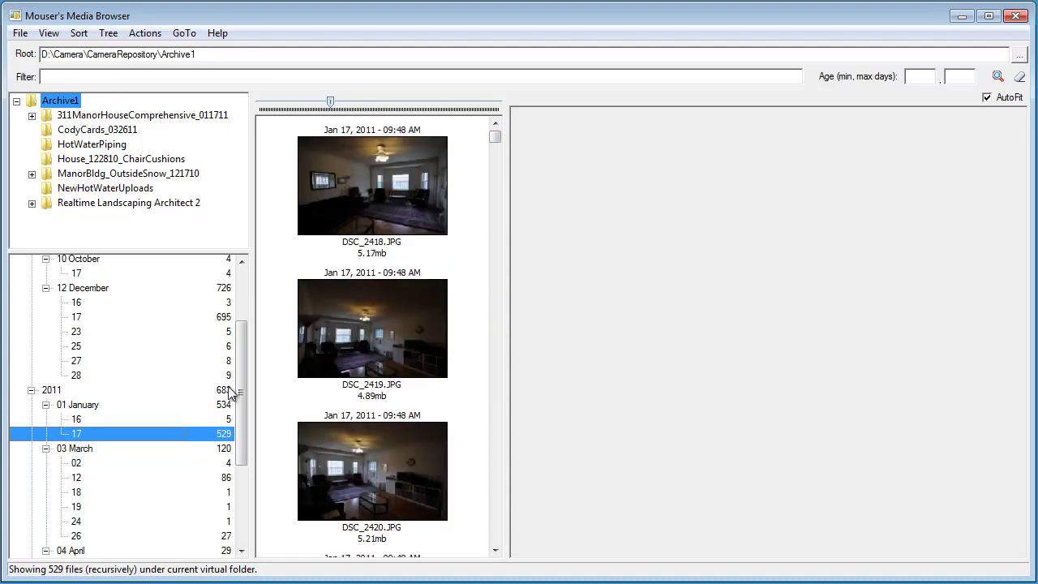
View the August 2010 images, and return to the images of all dates
{"action": "left_click_drag", "start_coordinate": [240, 395], "coordinate": [240, 341]}
{"action": "left_click", "coordinate": [94, 292]}
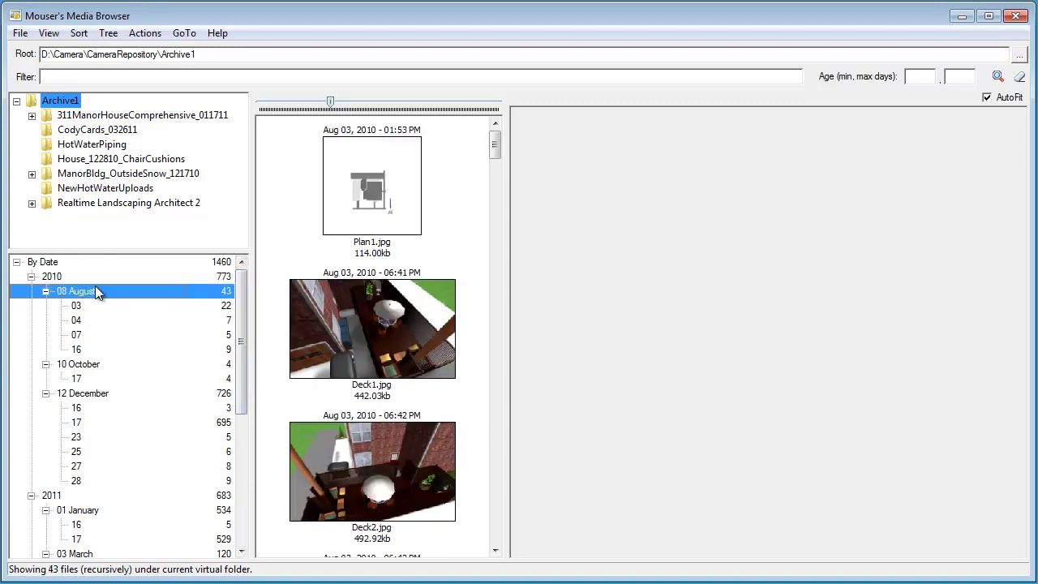
{"action": "left_click_drag", "start_coordinate": [243, 354], "coordinate": [263, 325]}
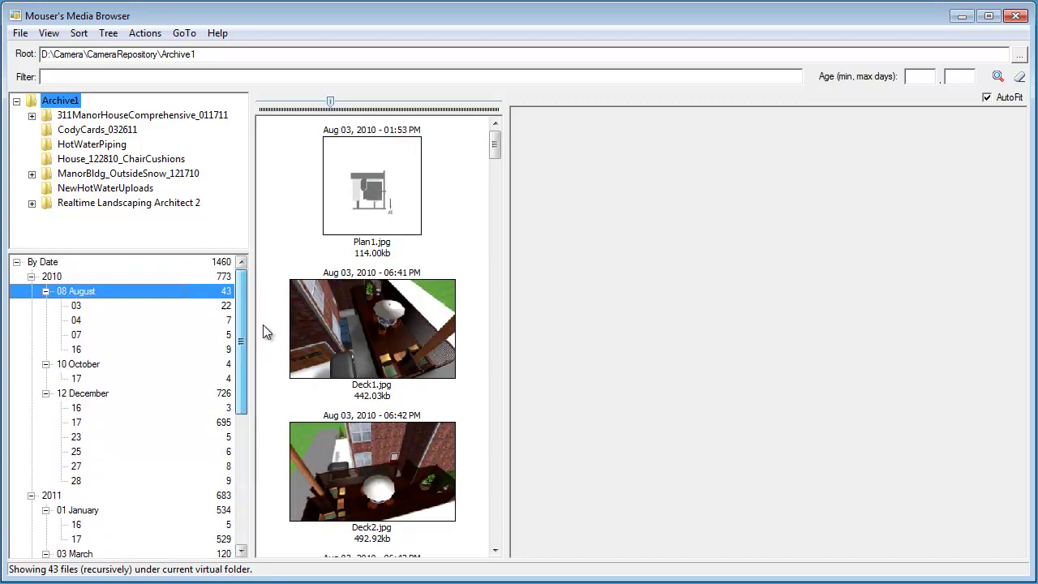
{"action": "left_click", "coordinate": [158, 263]}
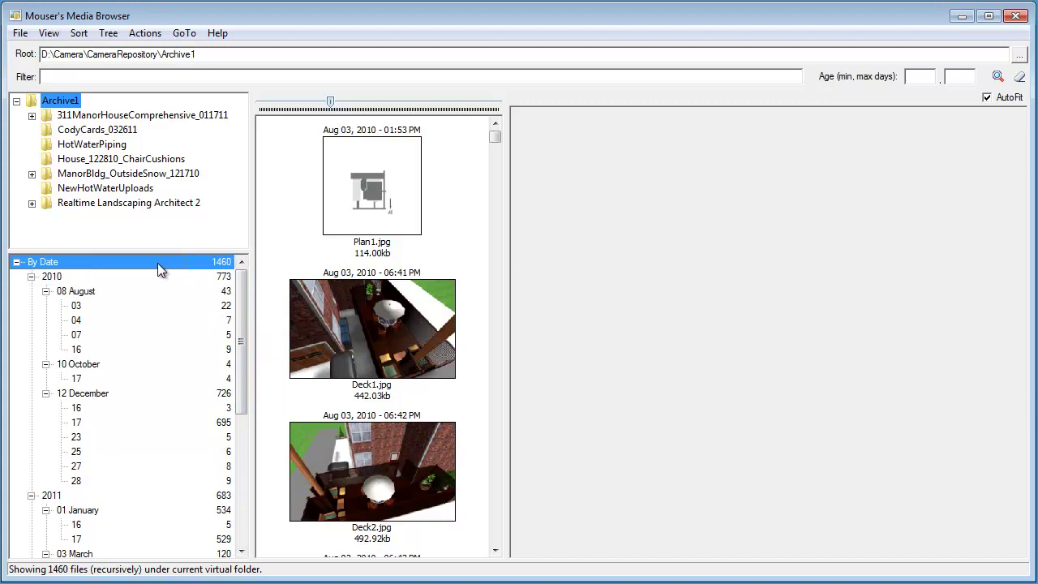
Filter the Archive1 files by the text "deck" and look over the matching thumbnails
{"action": "left_click", "coordinate": [262, 77]}
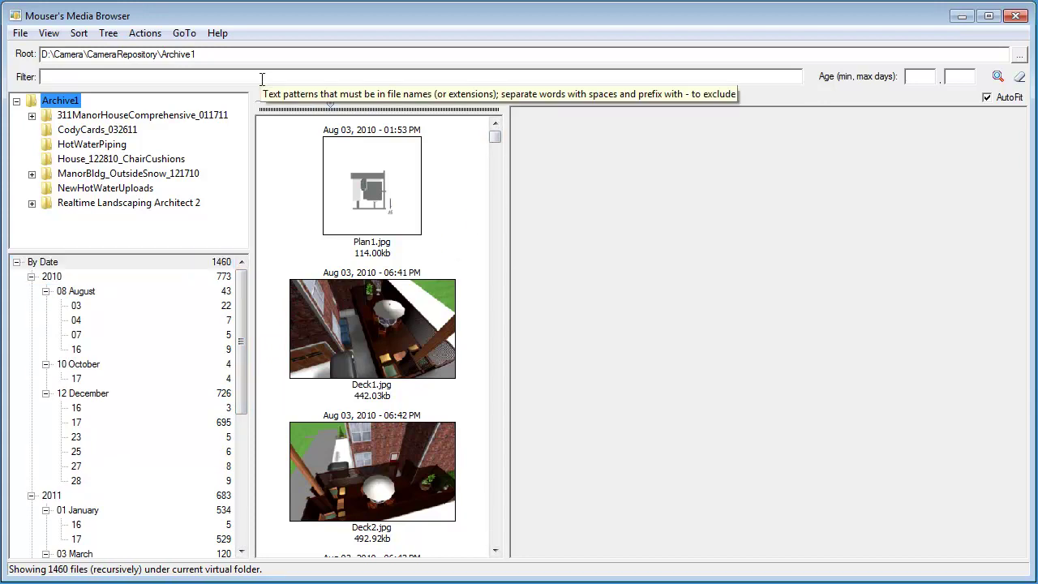
{"action": "type", "text": "deck"}
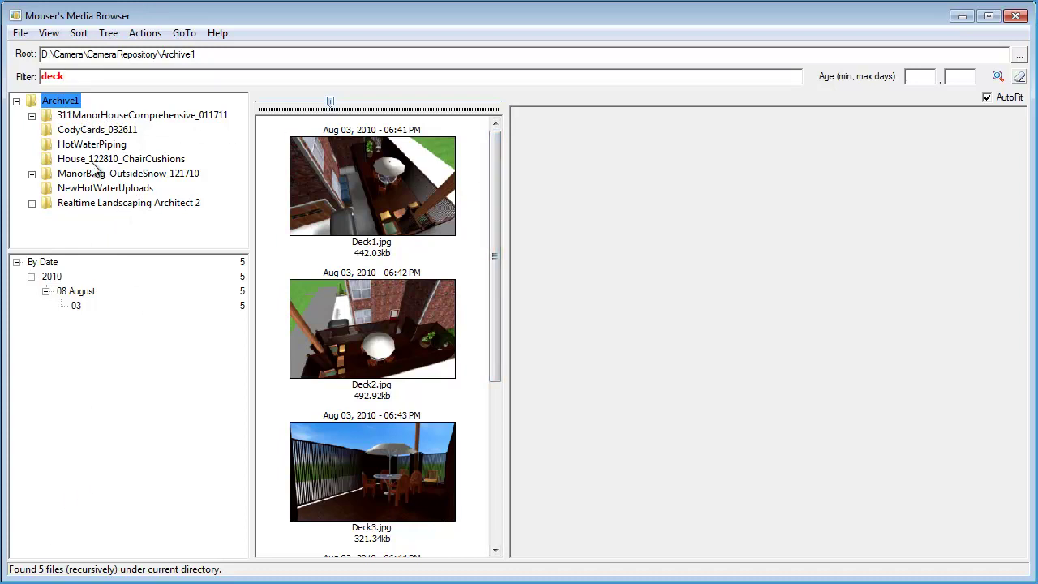
{"action": "left_click", "coordinate": [31, 115]}
{"action": "left_click", "coordinate": [33, 116]}
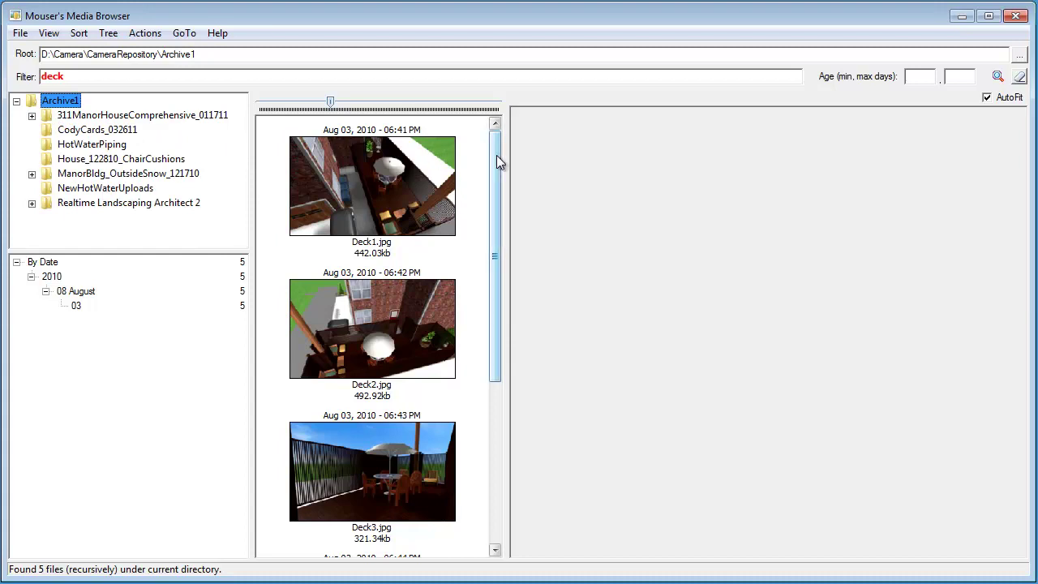
{"action": "mouse_move", "coordinate": [496, 154]}
{"action": "left_mouse_down"}
{"action": "mouse_move", "coordinate": [507, 348]}
{"action": "mouse_move", "coordinate": [494, 138]}
{"action": "left_mouse_up"}
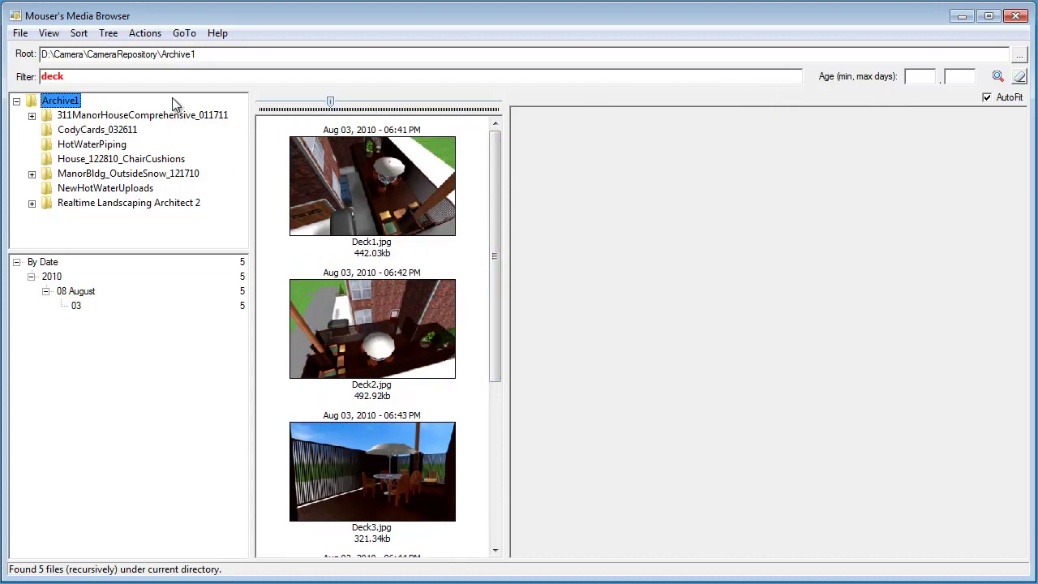
Clear the text filter and look through the full date tree of Archive1
{"action": "left_click", "coordinate": [1020, 78]}
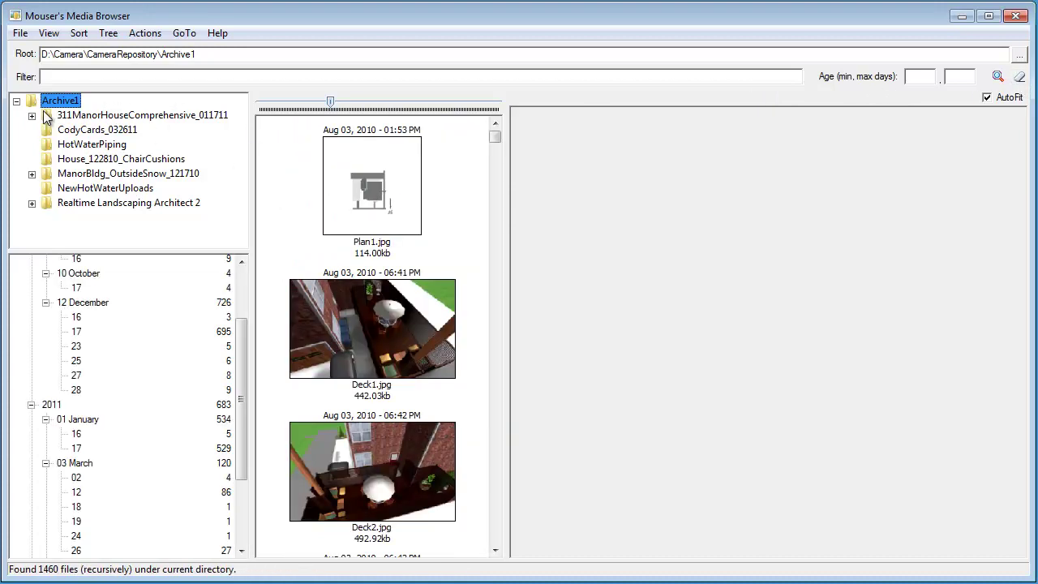
{"action": "scroll", "coordinate": [245, 374], "scroll_direction": "up", "scroll_amount": 2}
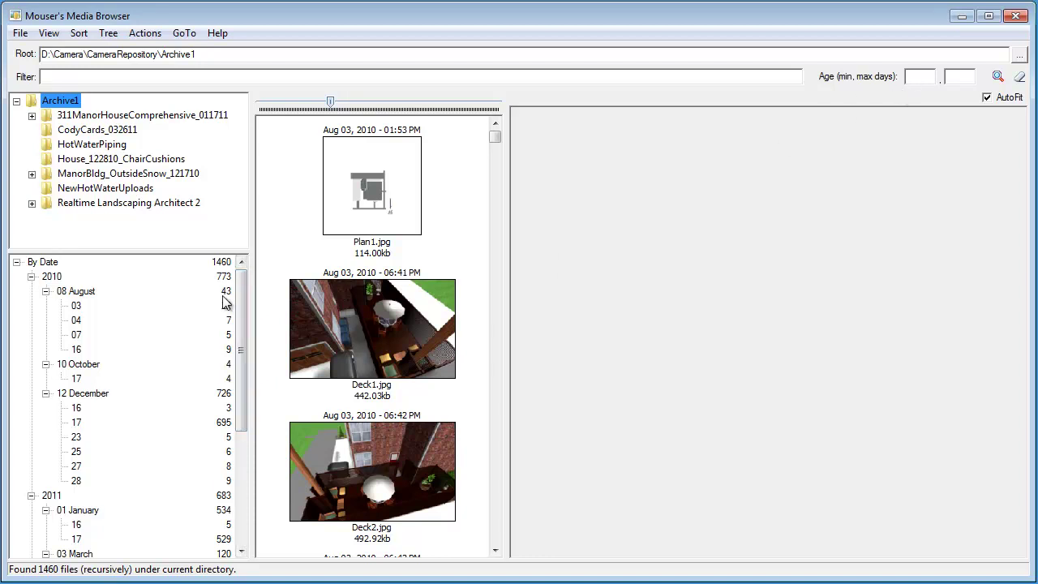
{"action": "left_click_drag", "start_coordinate": [241, 302], "coordinate": [244, 382]}
Filter the images by a minimum age of 600 days, and change the age range to 3300 to 3360 days
{"action": "mouse_move", "coordinate": [931, 74]}
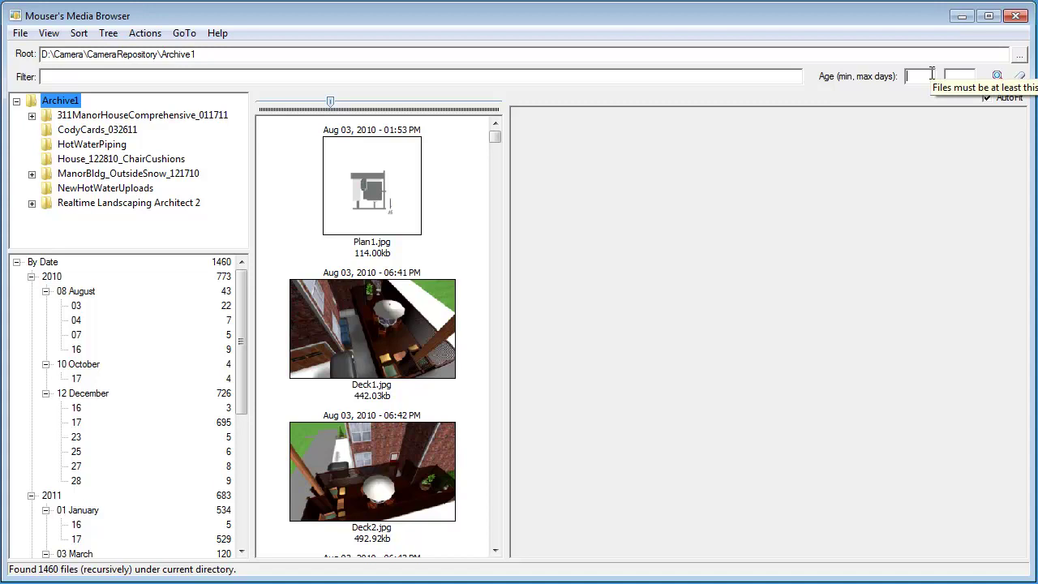
{"action": "type", "text": "600"}
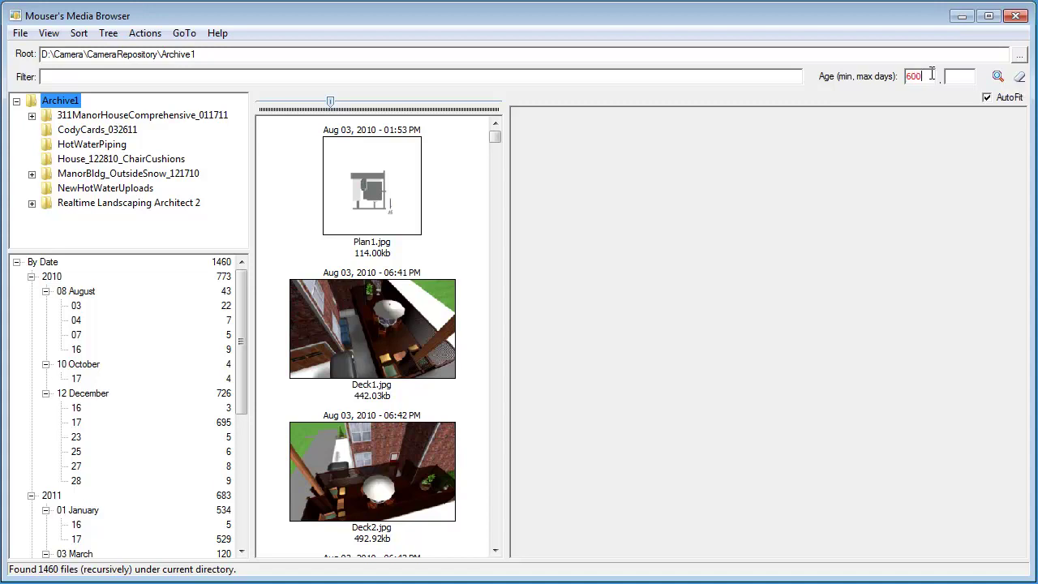
{"action": "key", "text": "Return"}
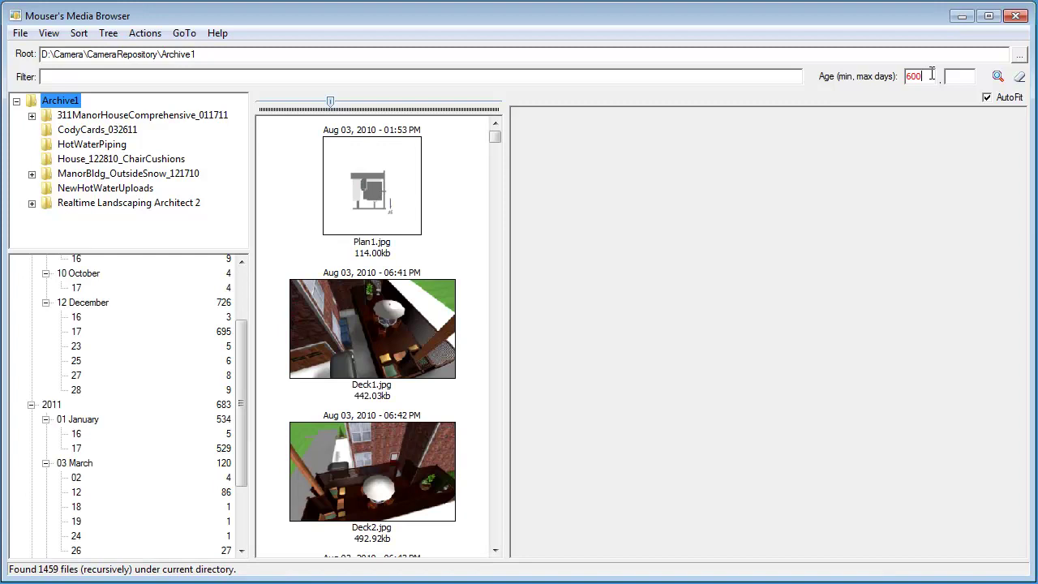
{"action": "key", "text": "Home"}
{"action": "type", "text": "3"}
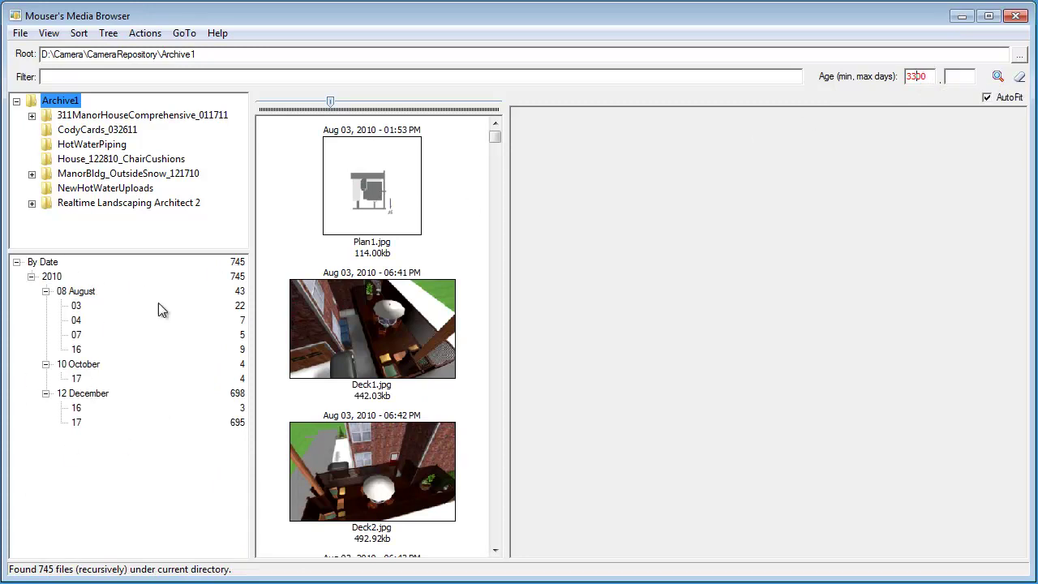
{"action": "left_click", "coordinate": [953, 76]}
{"action": "key", "text": "Return"}
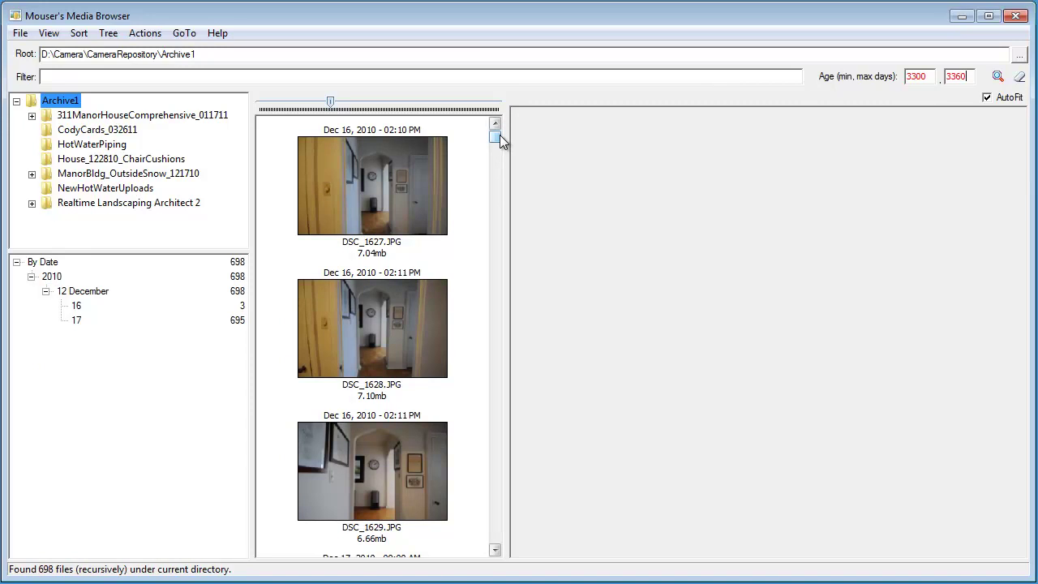
Look over the thumbnails of the age-filtered Archive1 images and return to the start of the list
{"action": "mouse_move", "coordinate": [499, 136]}
{"action": "left_mouse_down"}
{"action": "mouse_move", "coordinate": [481, 435]}
{"action": "mouse_move", "coordinate": [486, 326]}
{"action": "left_mouse_up"}
{"action": "left_click_drag", "start_coordinate": [485, 225], "coordinate": [494, 136]}
{"action": "left_click", "coordinate": [144, 33]}
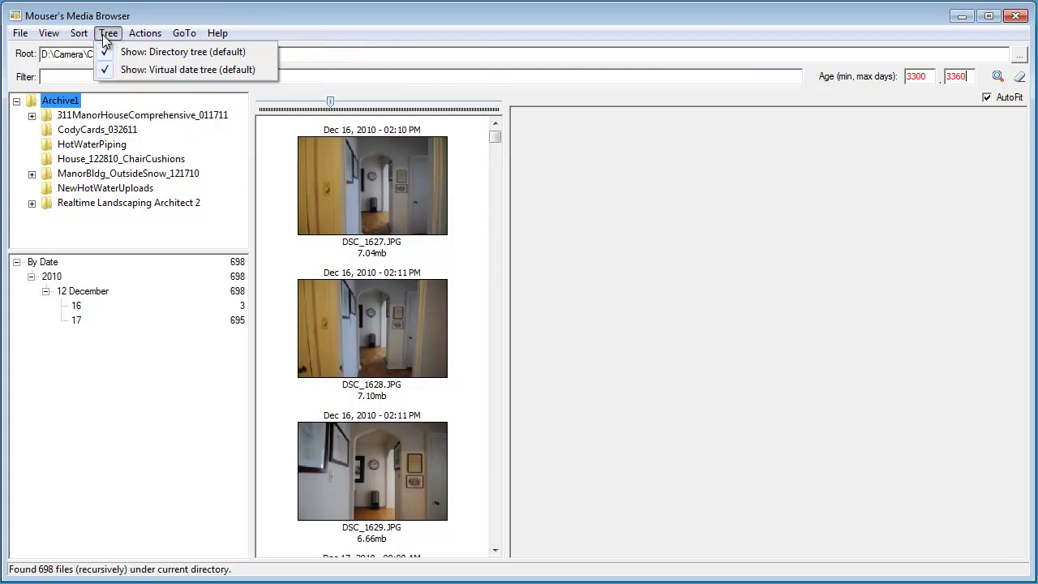
{"action": "mouse_move", "coordinate": [73, 39]}
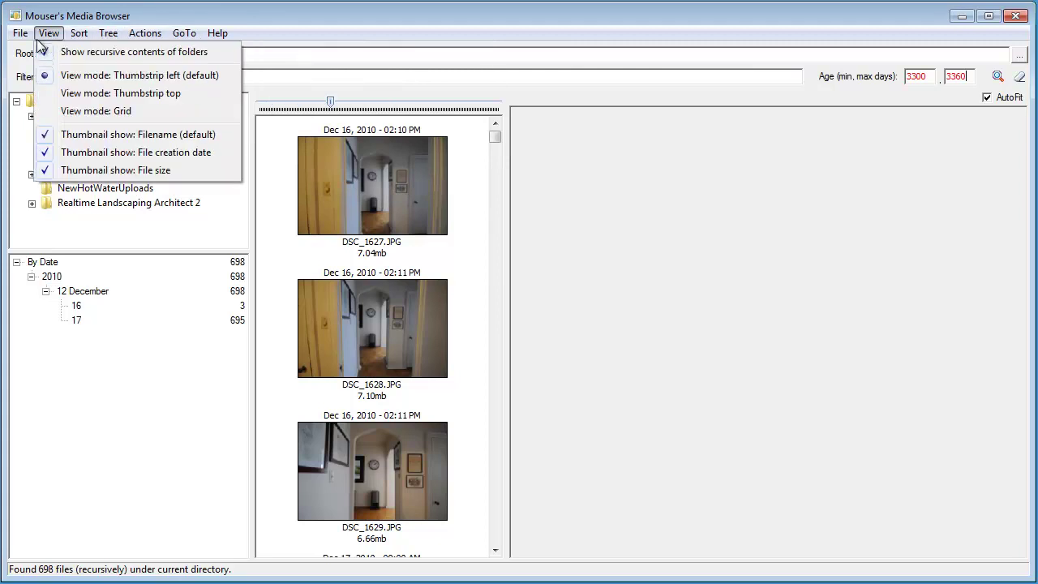
{"action": "mouse_move", "coordinate": [139, 39]}
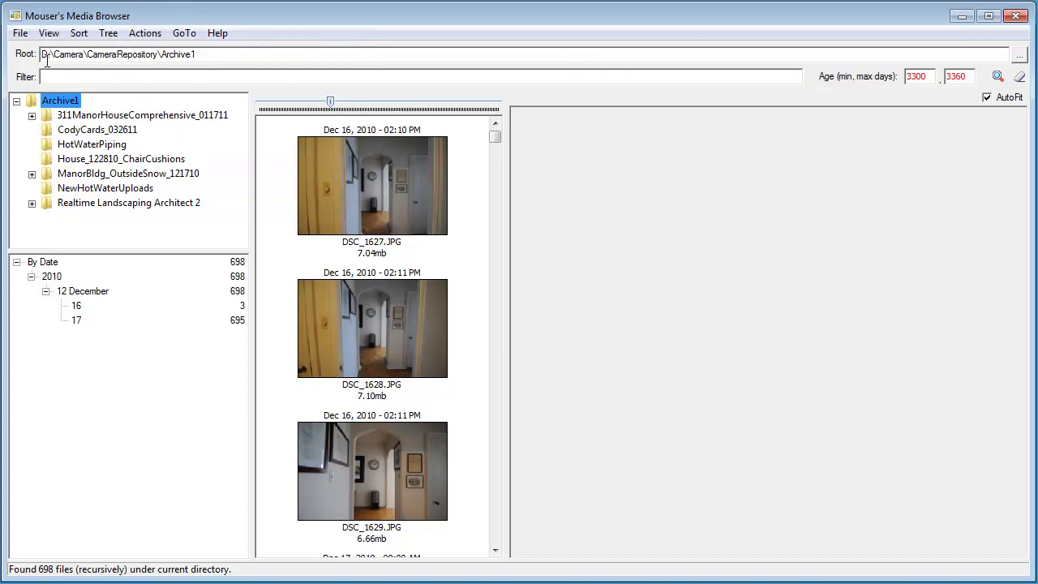
{"action": "left_click_drag", "start_coordinate": [54, 55], "coordinate": [219, 49]}
{"action": "mouse_move", "coordinate": [180, 33]}
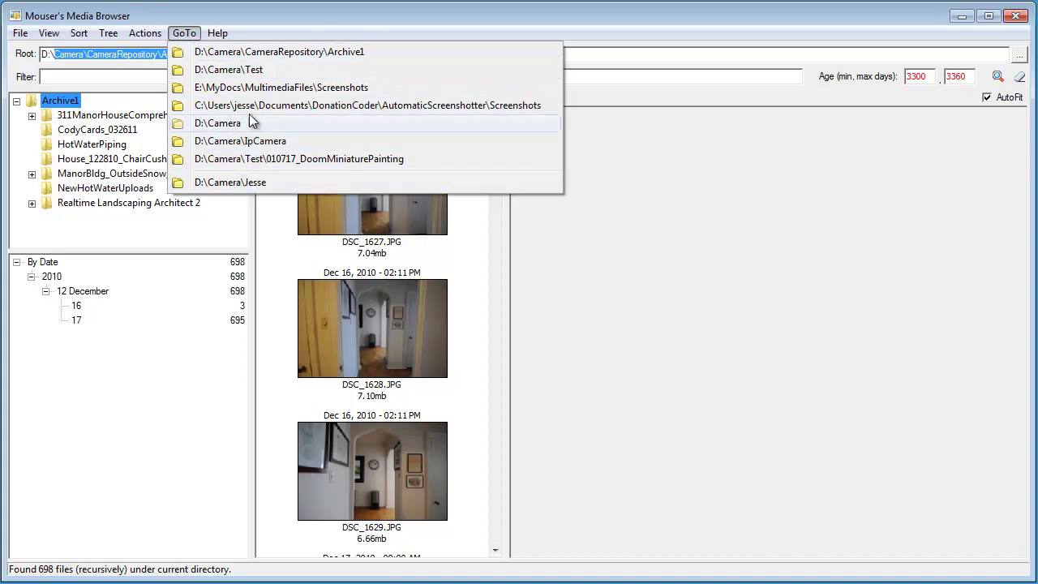
{"action": "left_click", "coordinate": [273, 29]}
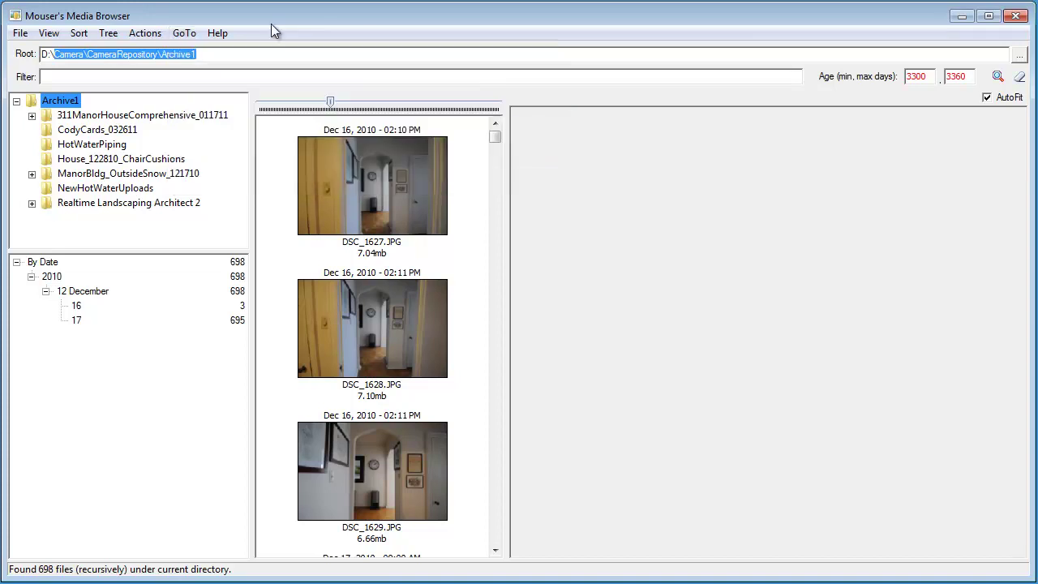
{"action": "left_click", "coordinate": [142, 36]}
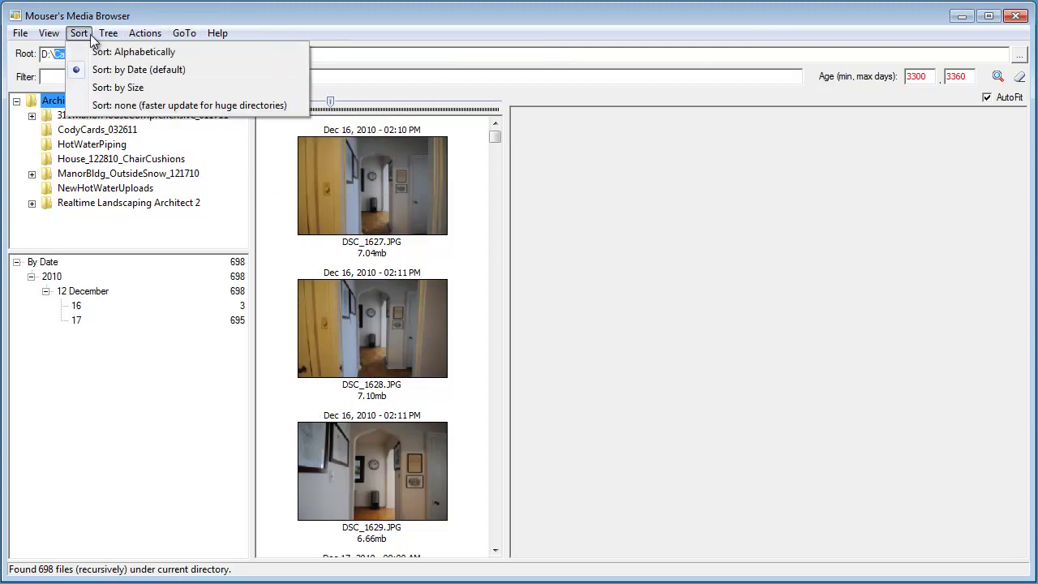
Preview the image DSC_1627.JPG, and clear the age filter so that Archive1 is scanned without limits
{"action": "left_click", "coordinate": [318, 147]}
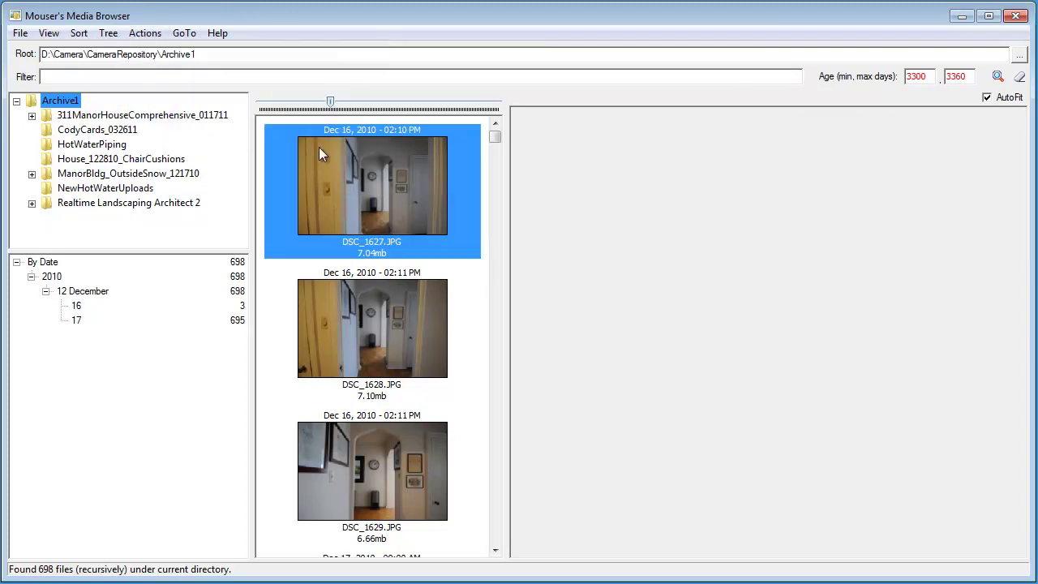
{"action": "left_click", "coordinate": [145, 34]}
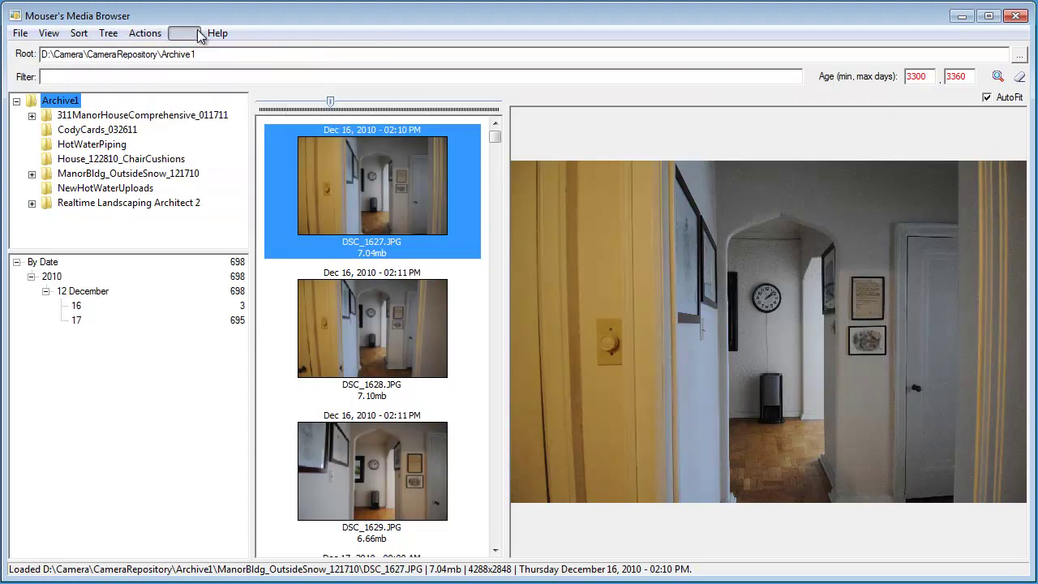
{"action": "left_click", "coordinate": [1021, 82]}
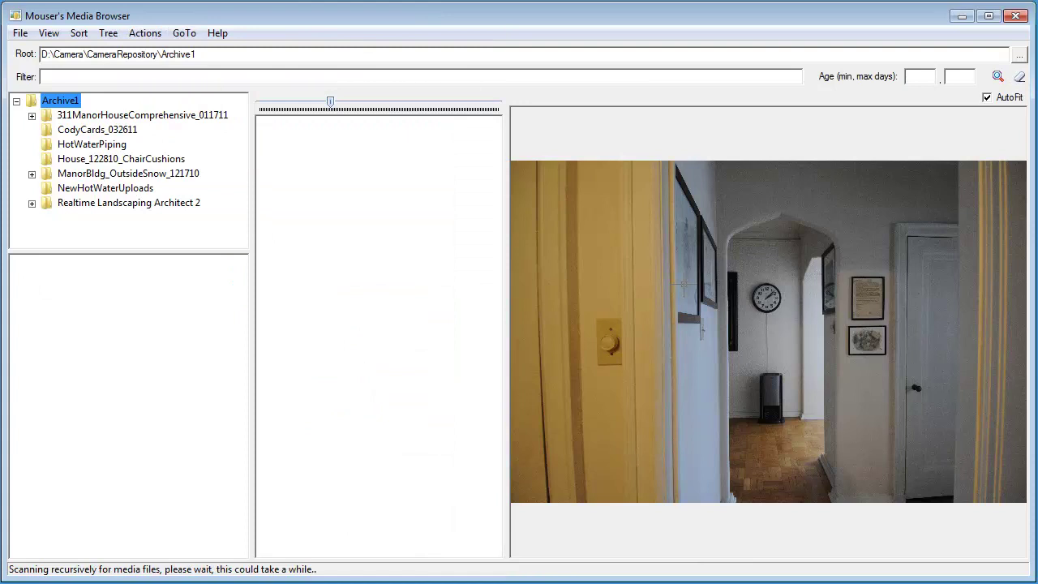